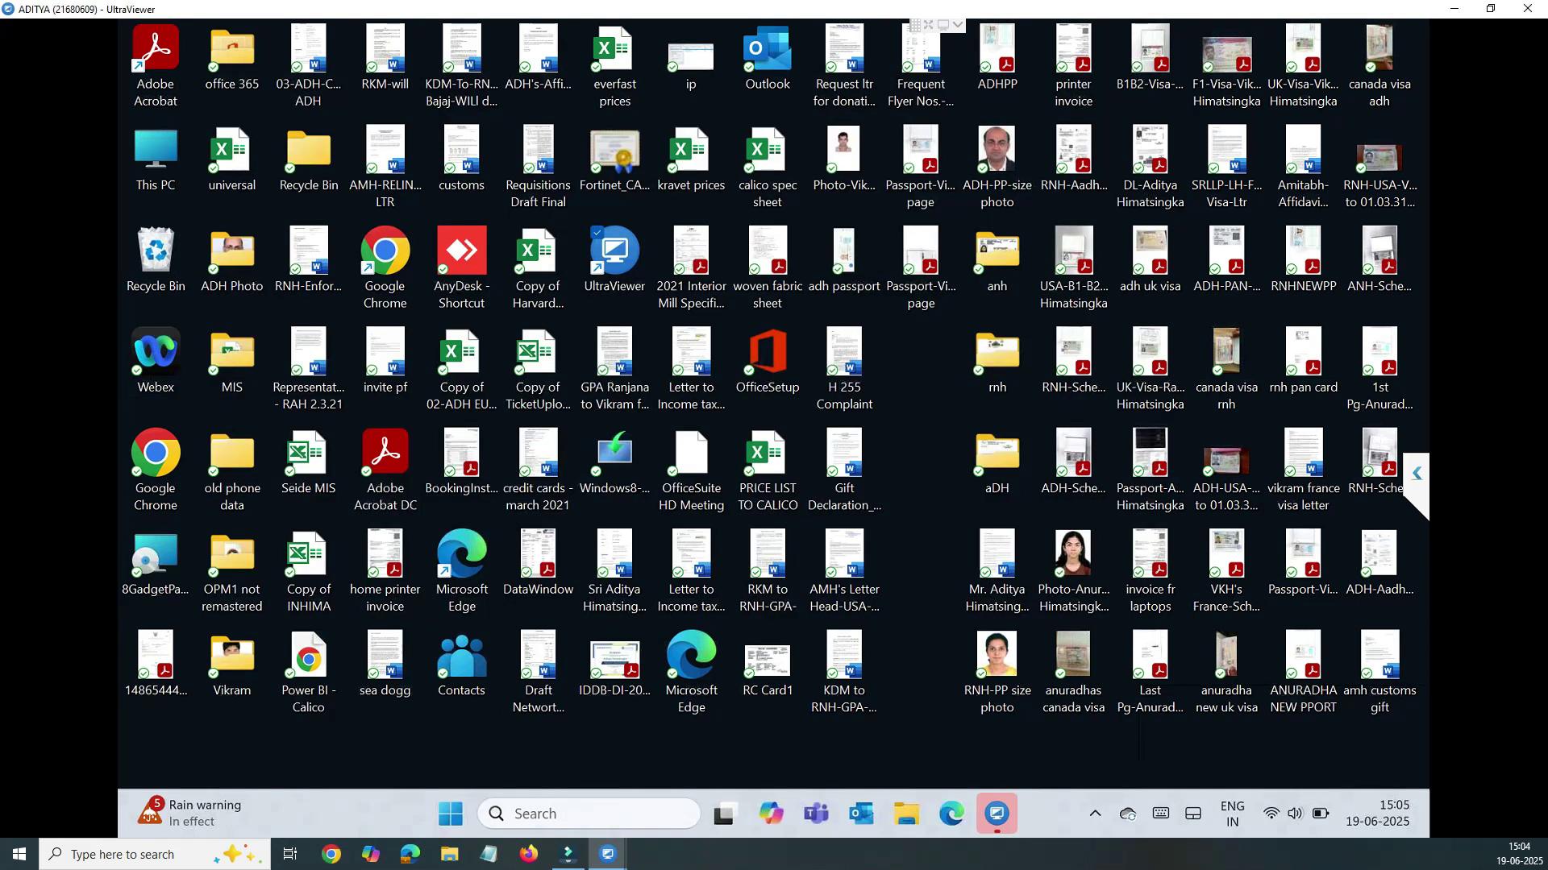
Look up the Outlook mail profiles set up on the computer through Control Panel's Mail settings, and close them without changes
click(588, 814)
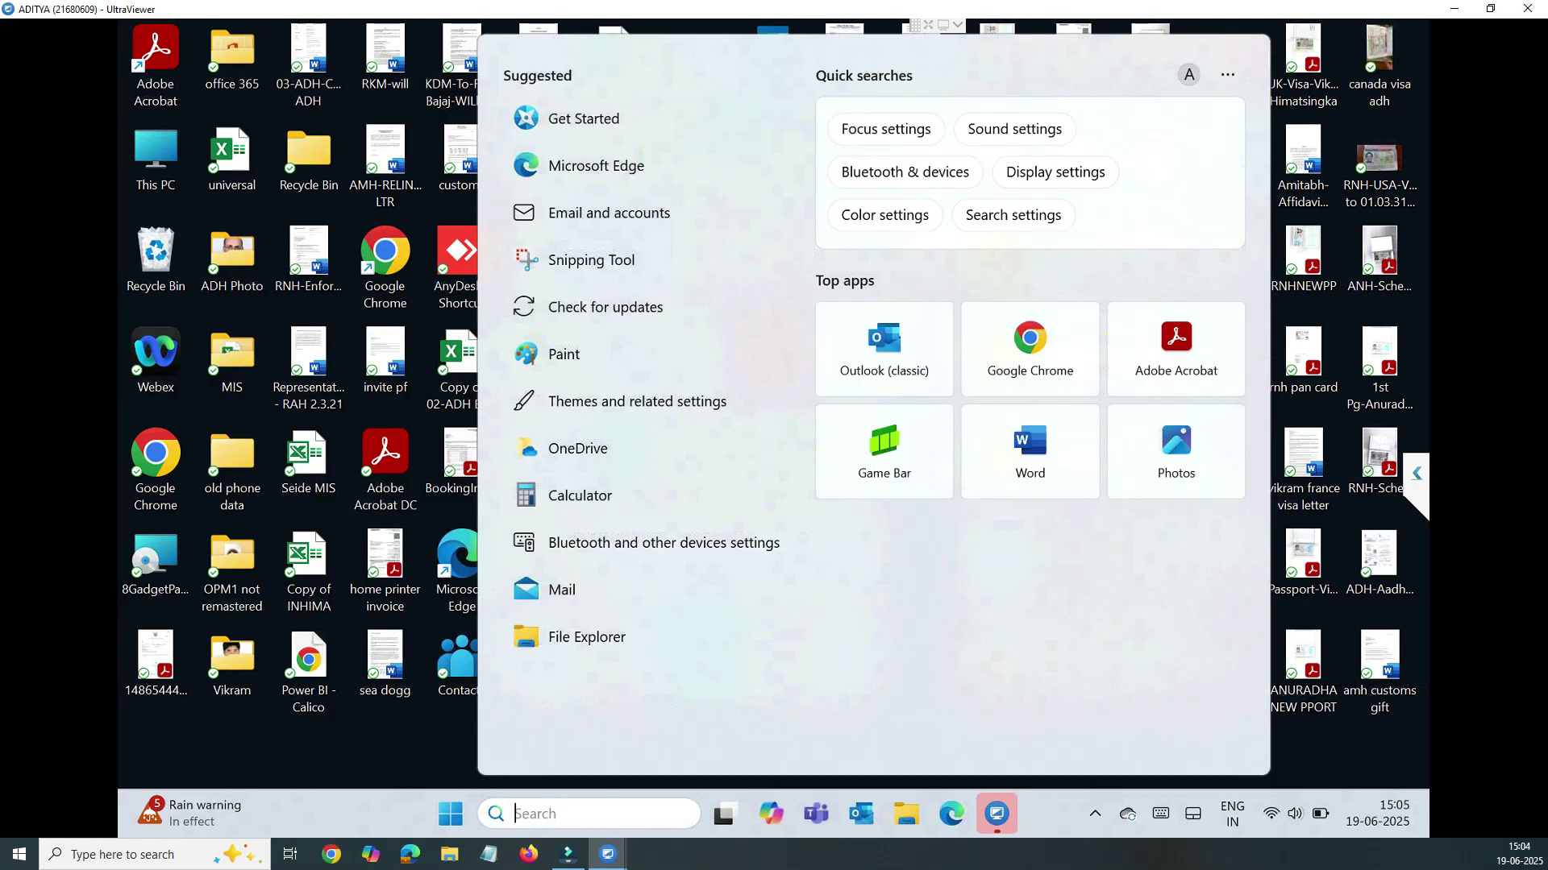
text(contr)
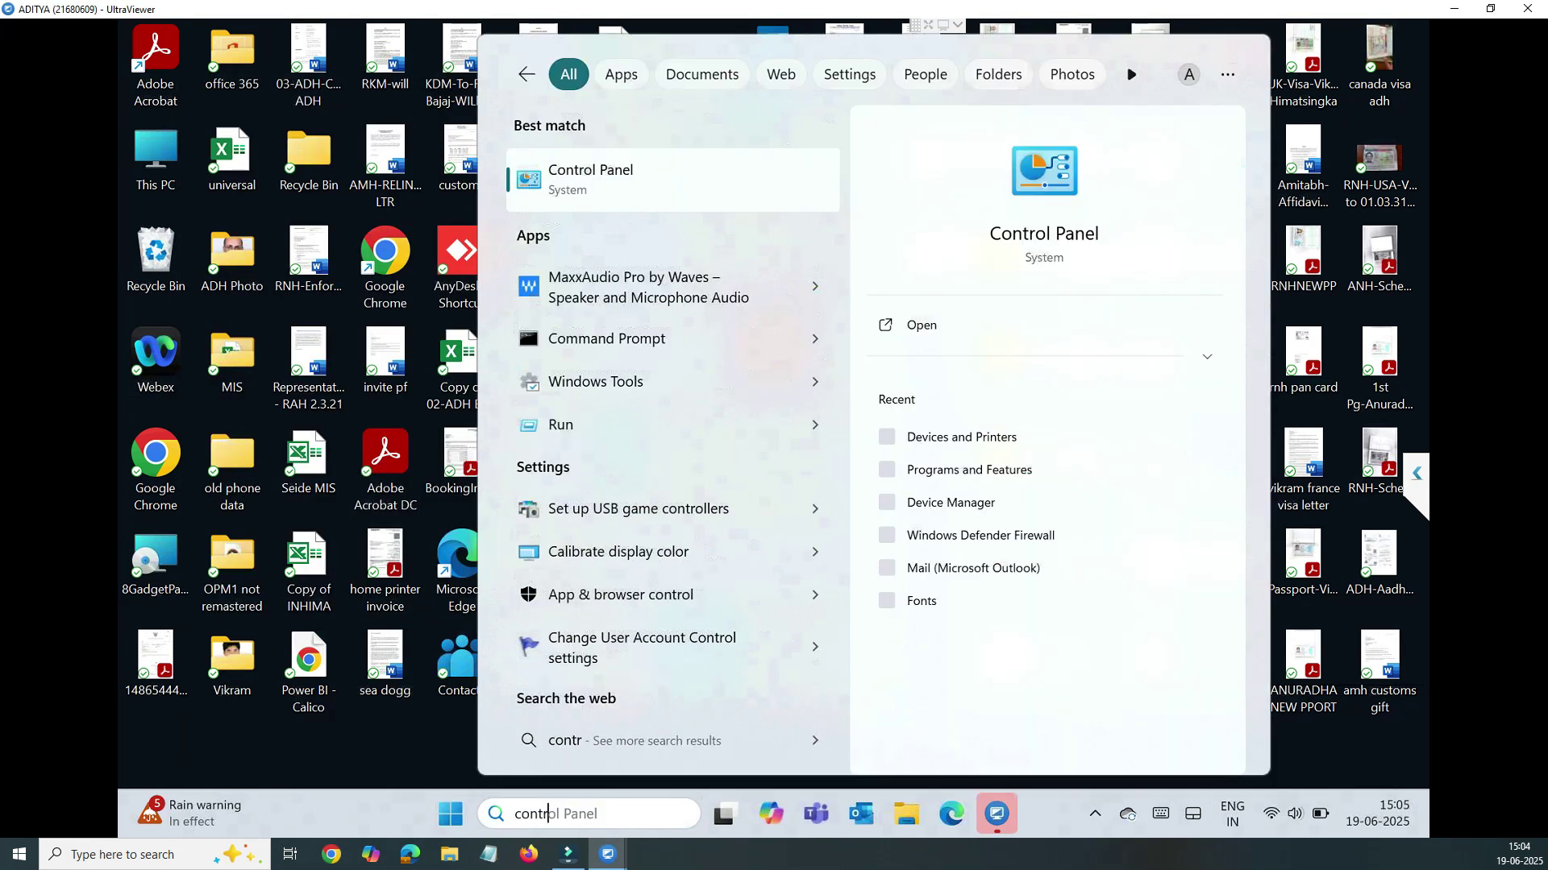
key(Return)
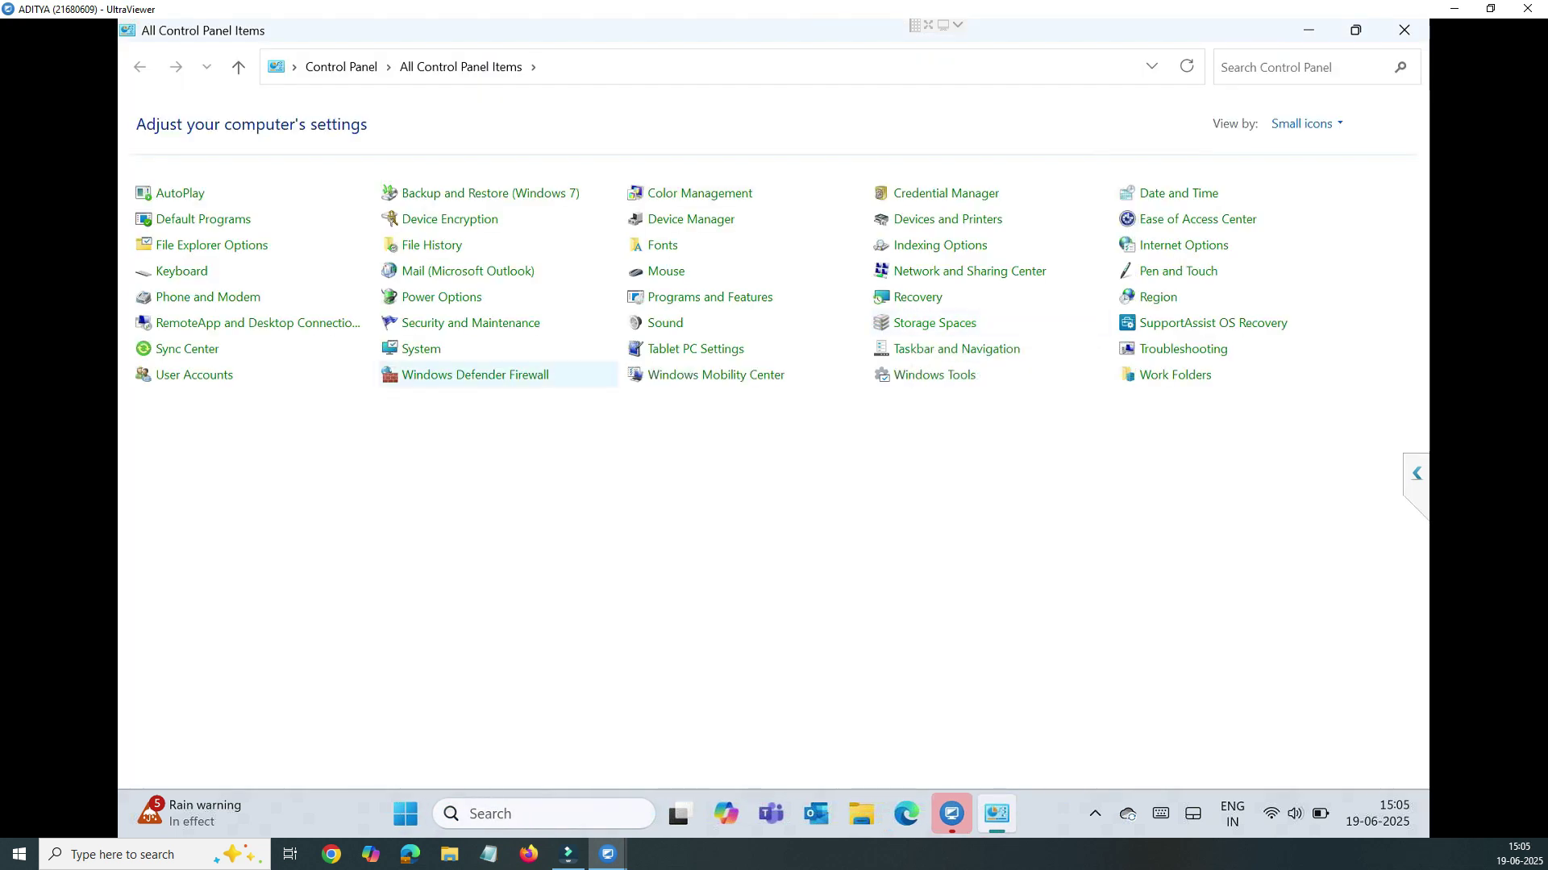
click(468, 271)
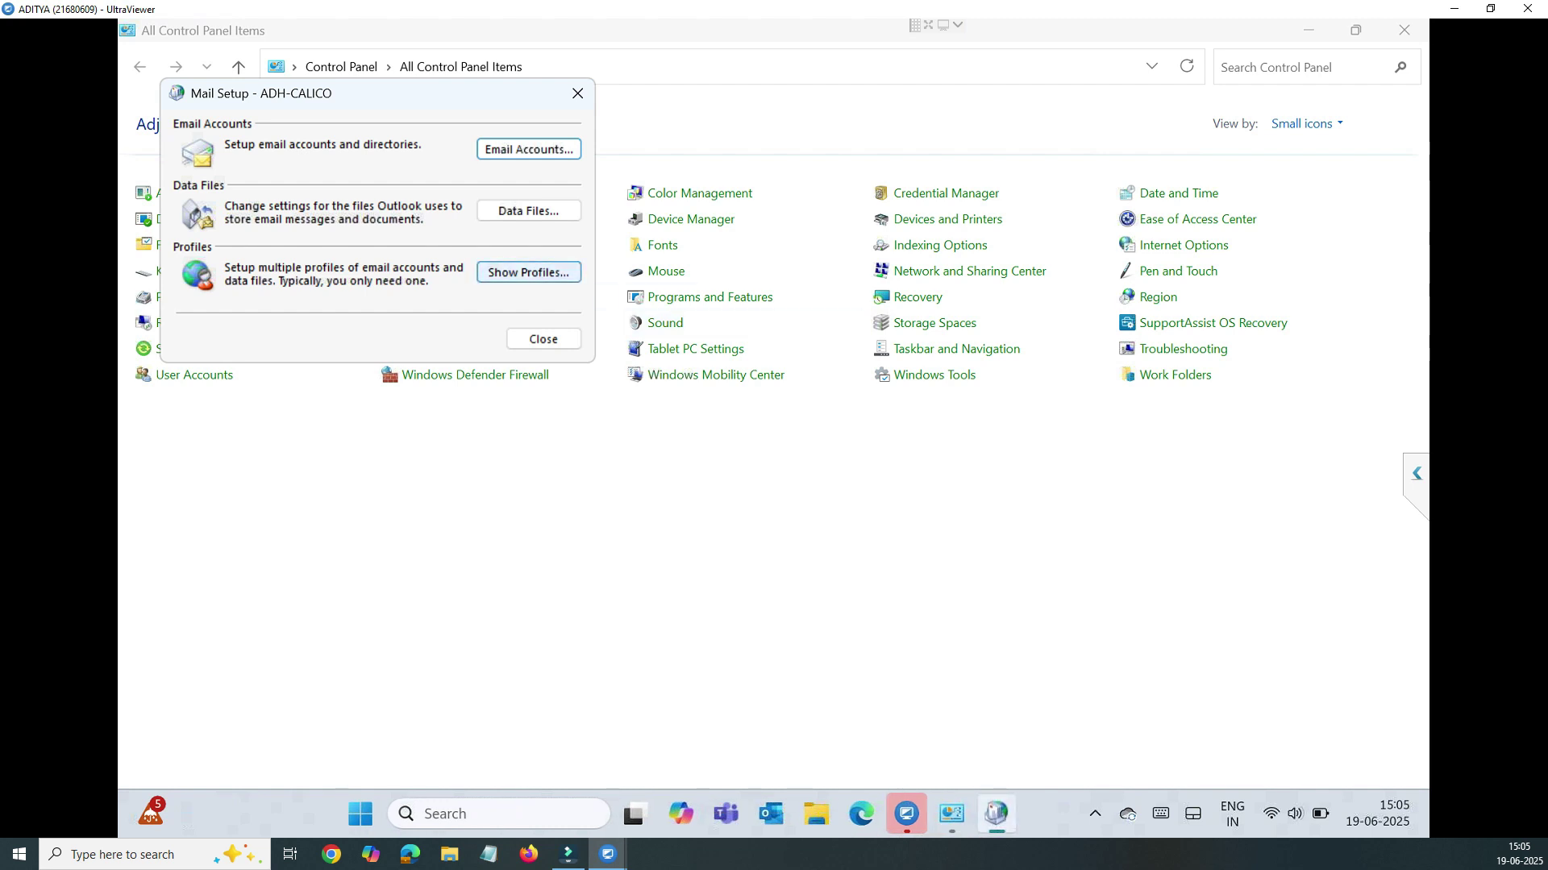
click(528, 272)
drag(338, 61, 602, 82)
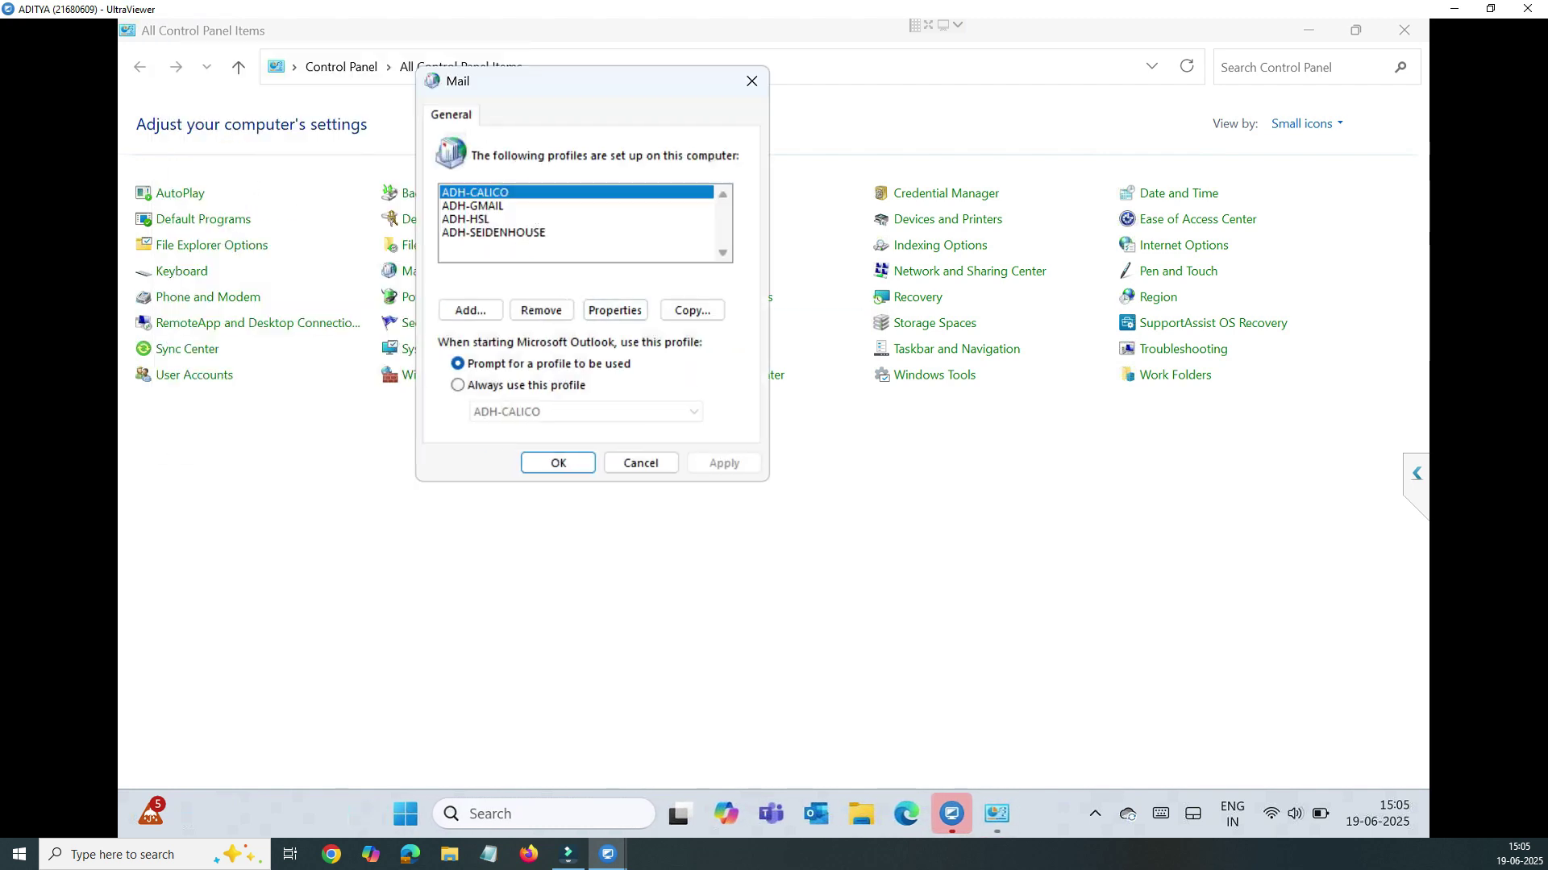
click(641, 463)
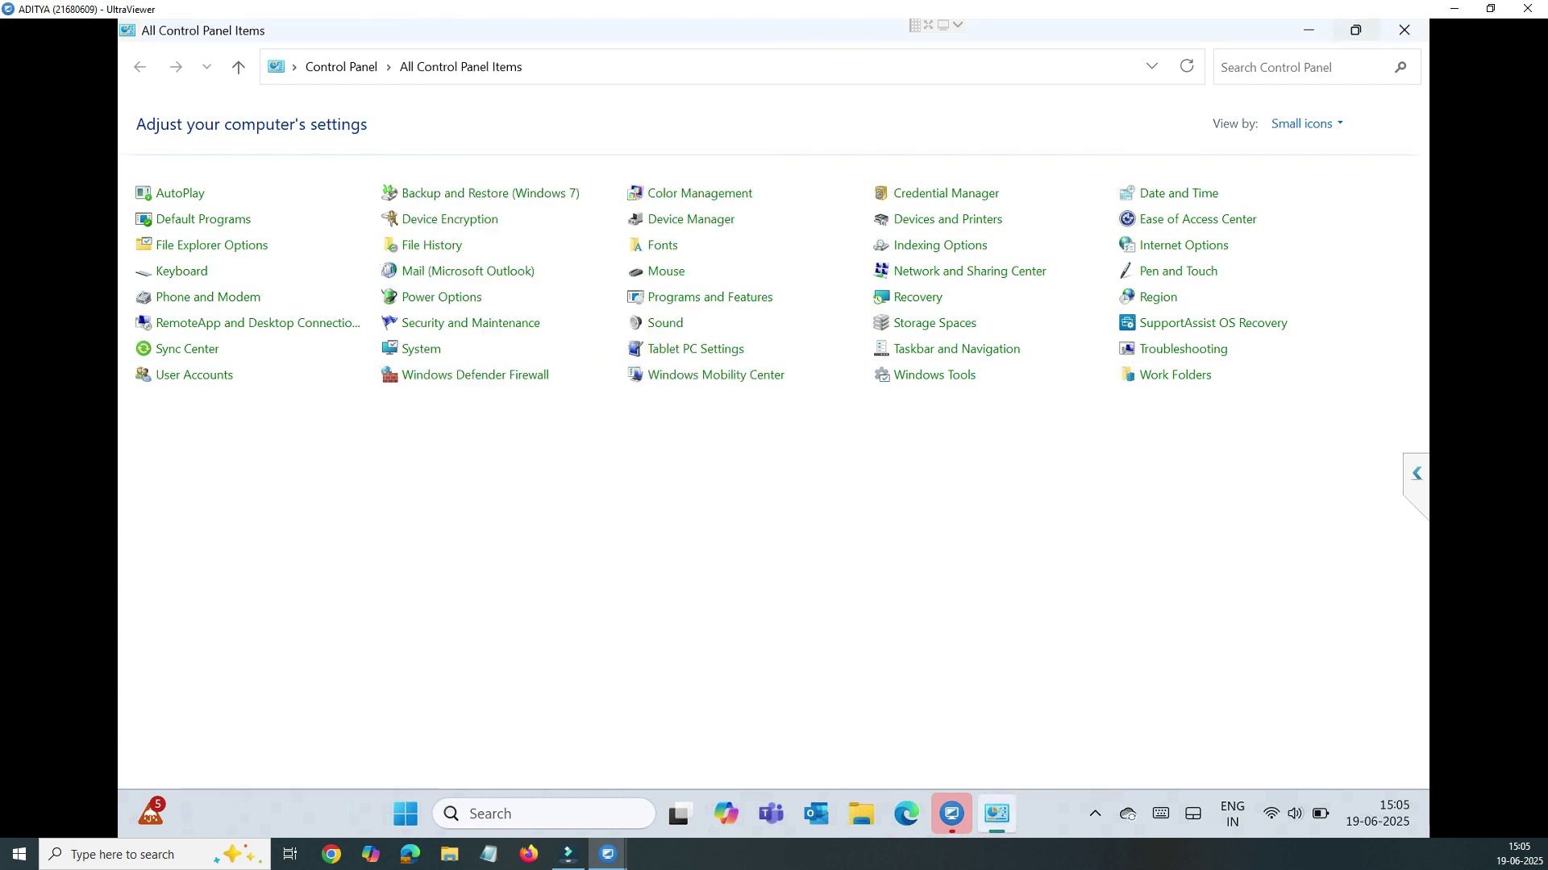
click(1404, 29)
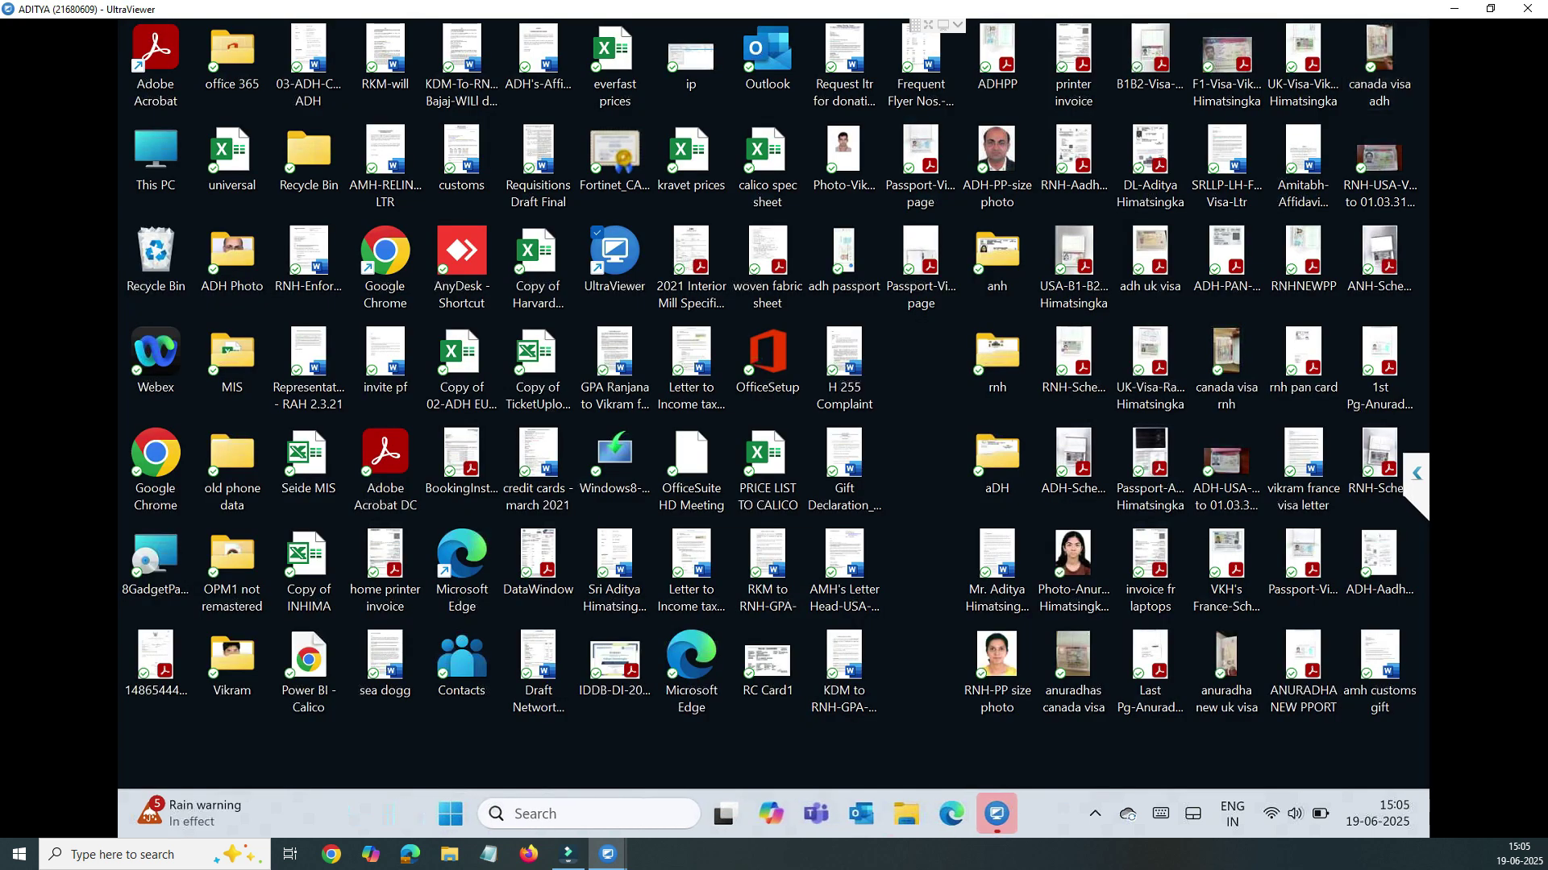
Start Outlook with the ADH-CALICO profile
click(861, 815)
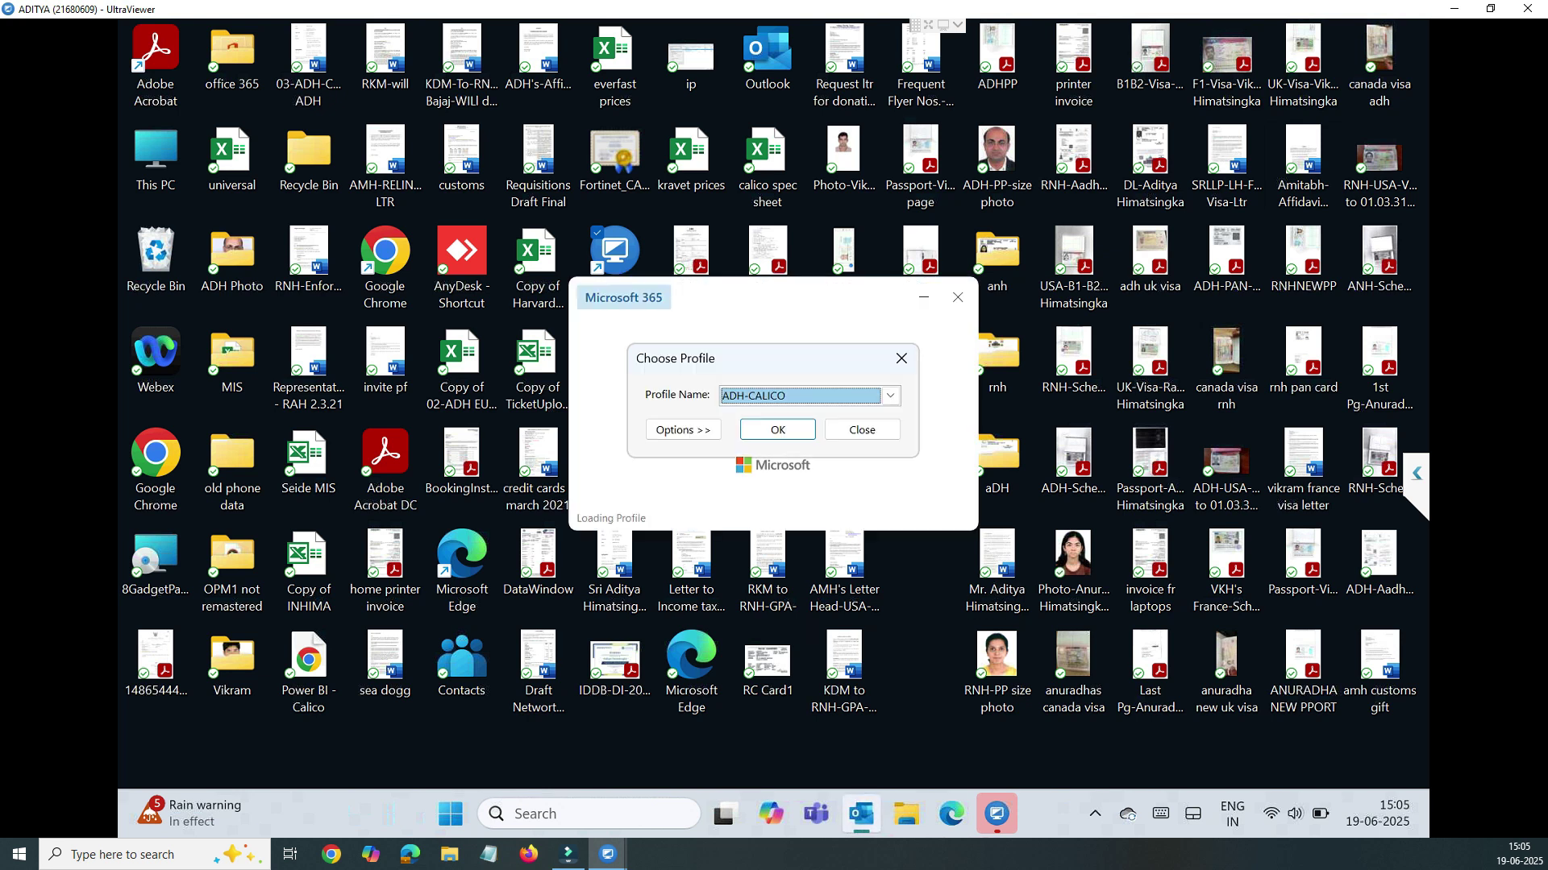
key(Return)
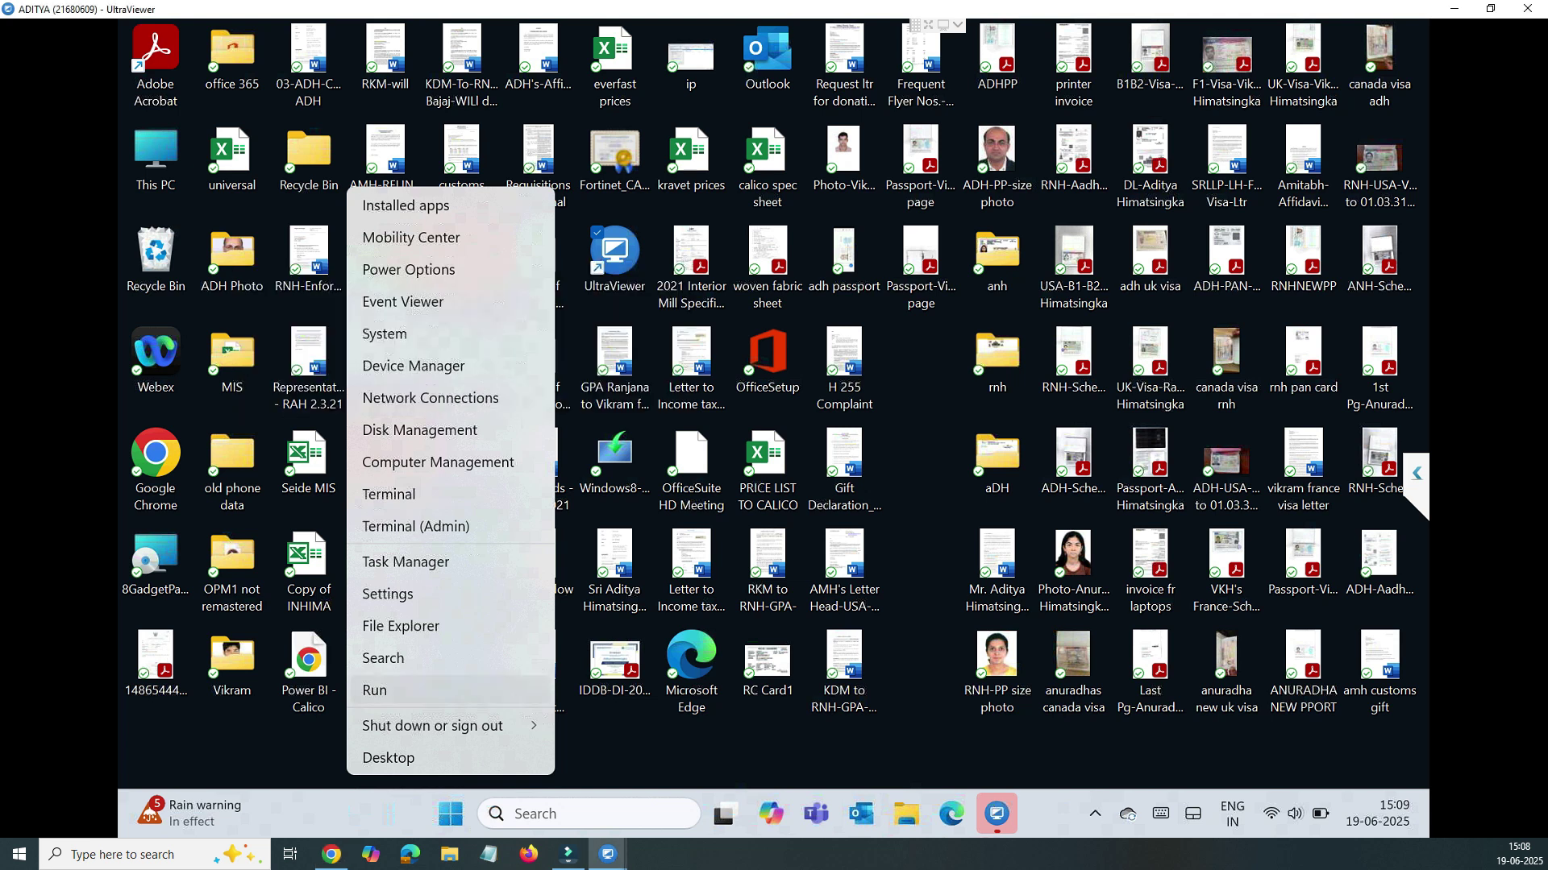
Run regedit and grant it permission to make changes to the device
click(374, 691)
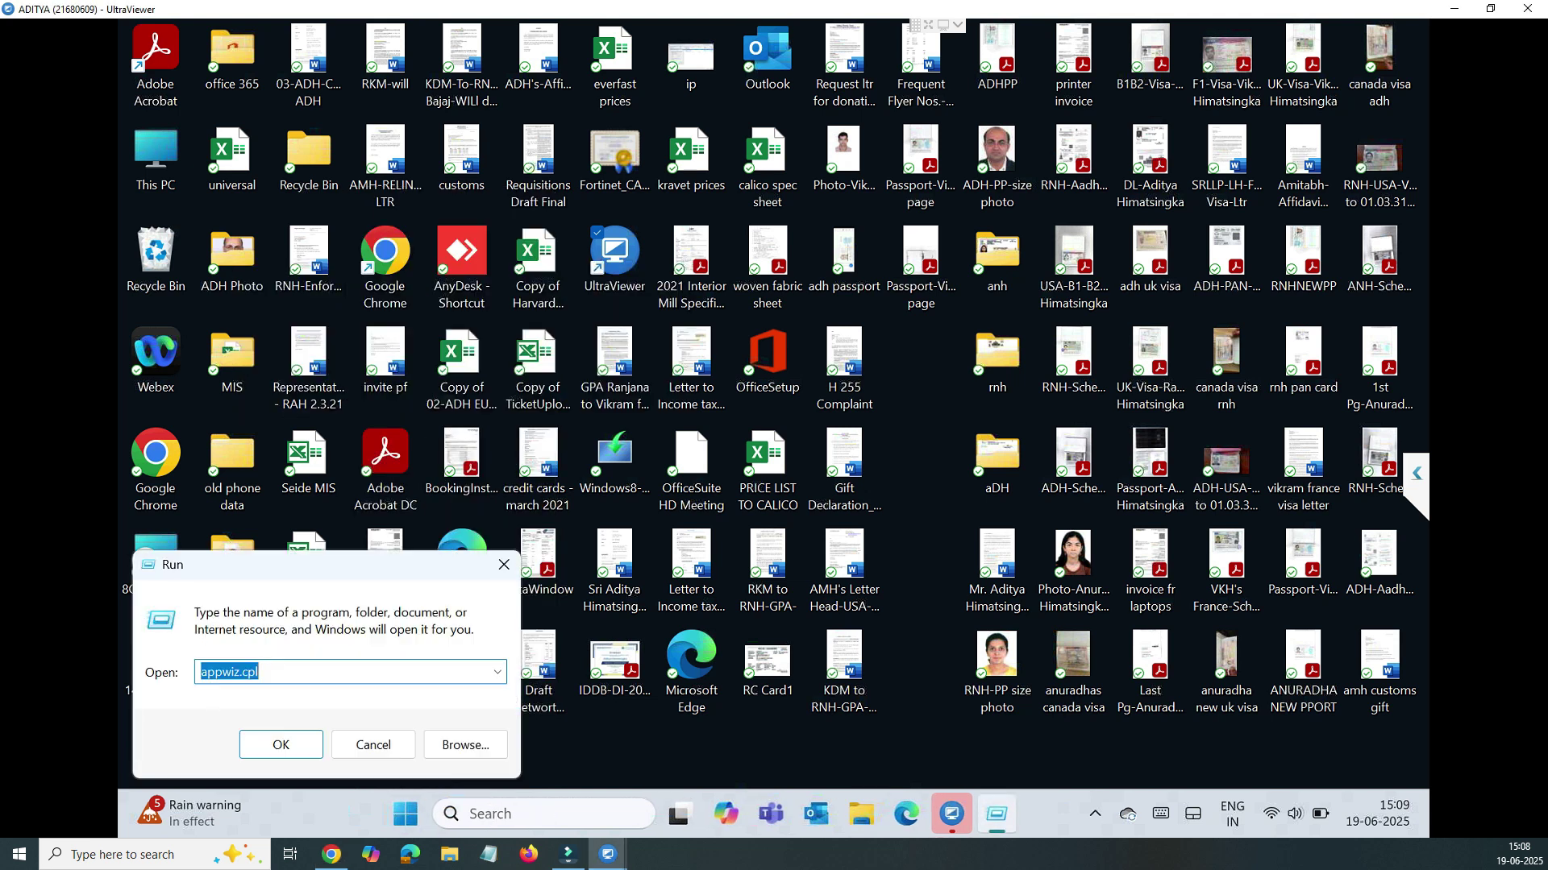
key(BackSpace)
text(regedit)
key(Return)
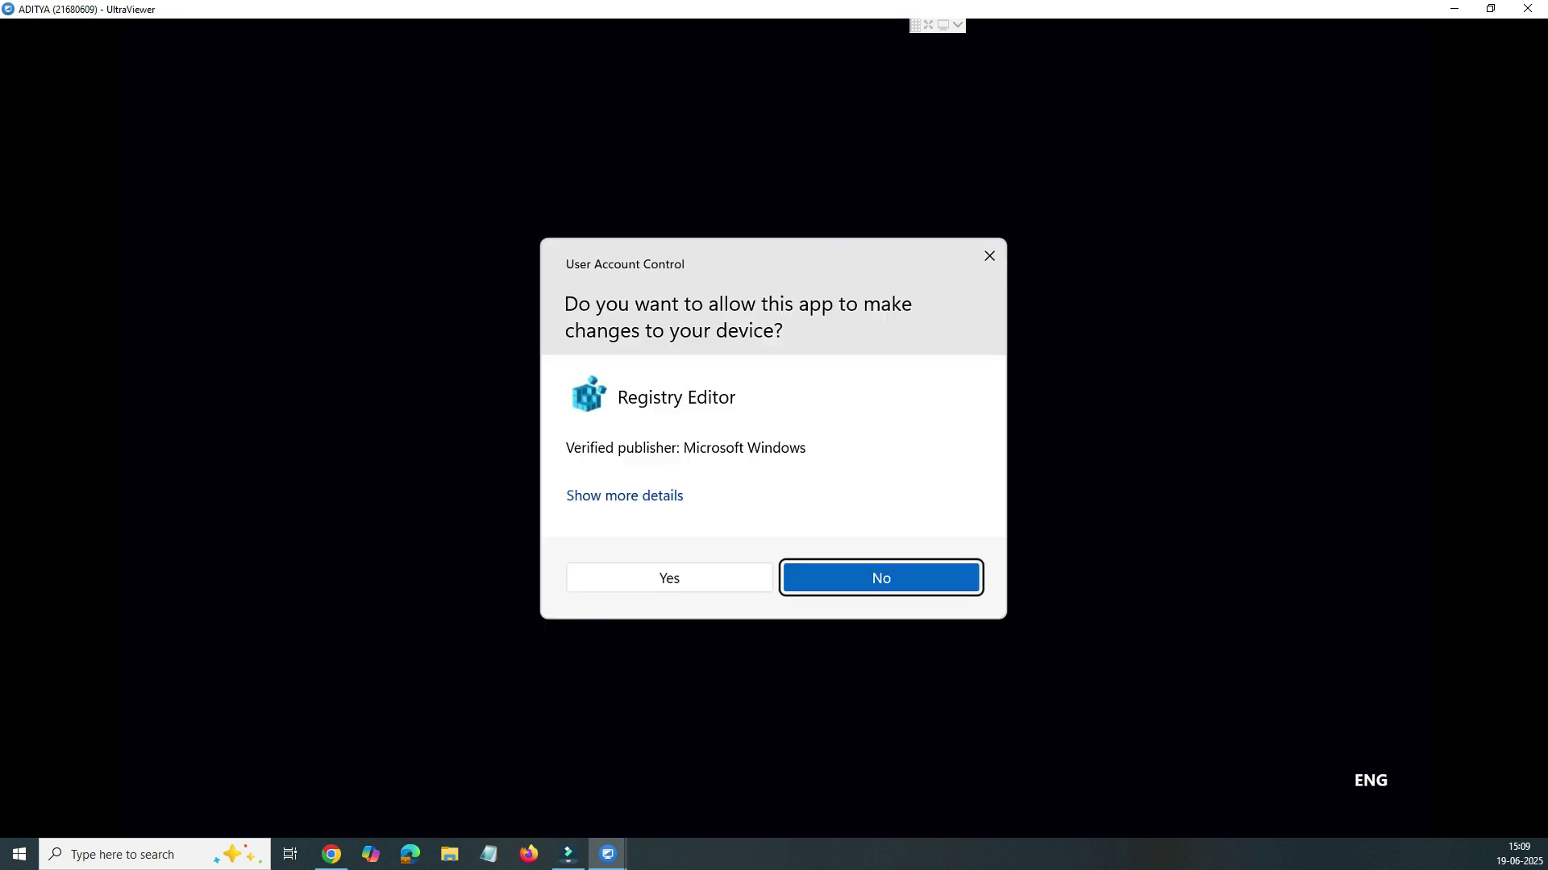
key(alt+y)
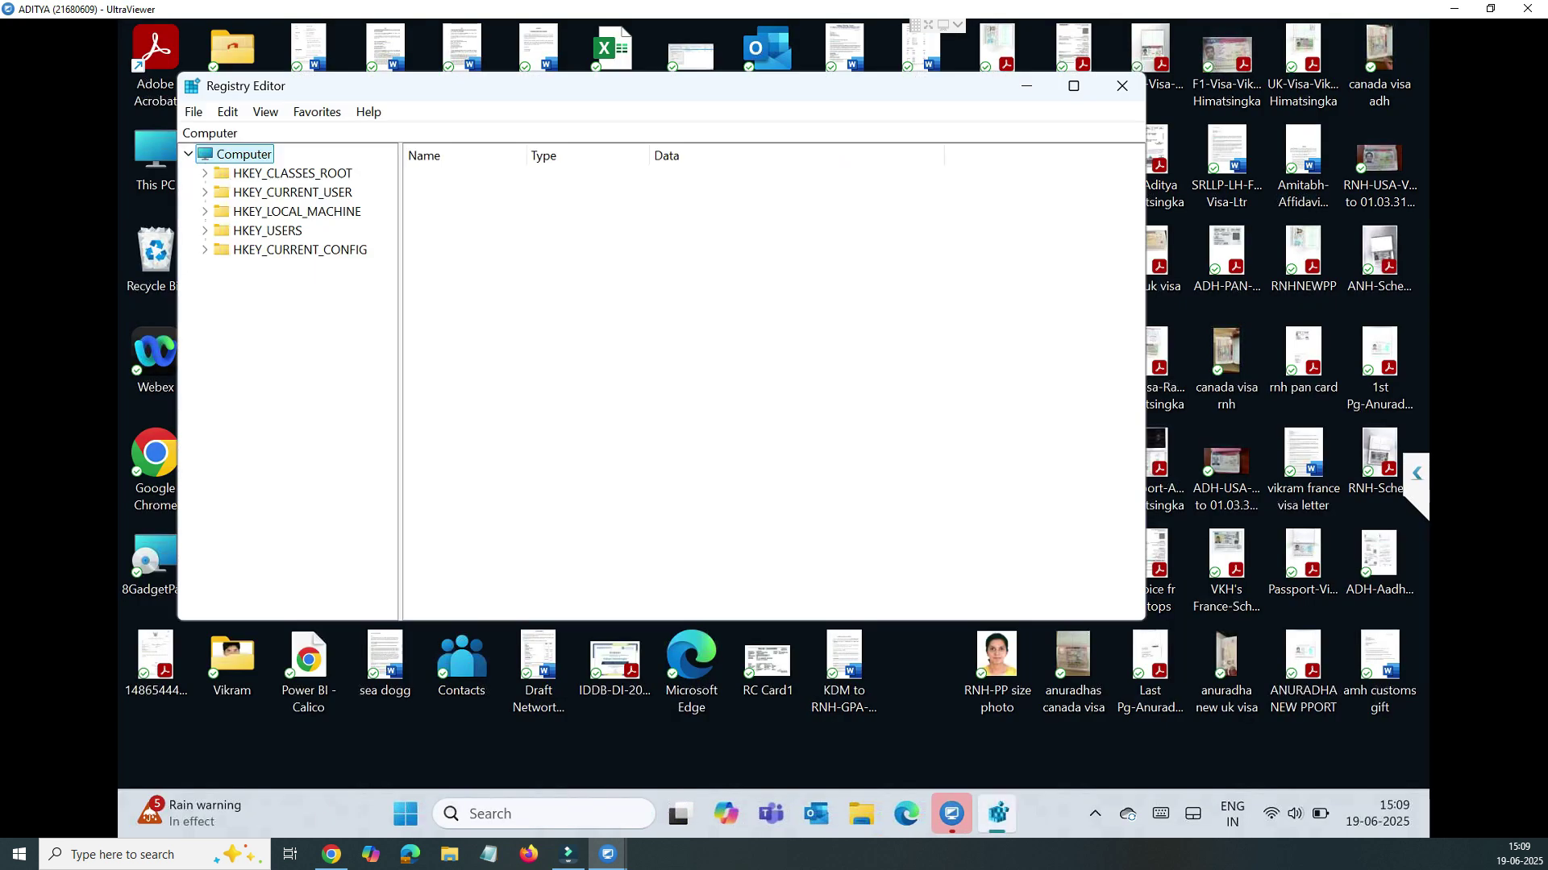
Expand the registry branch HKEY_CURRENT_USER\Software\Microsoft
key(alt+Tab)
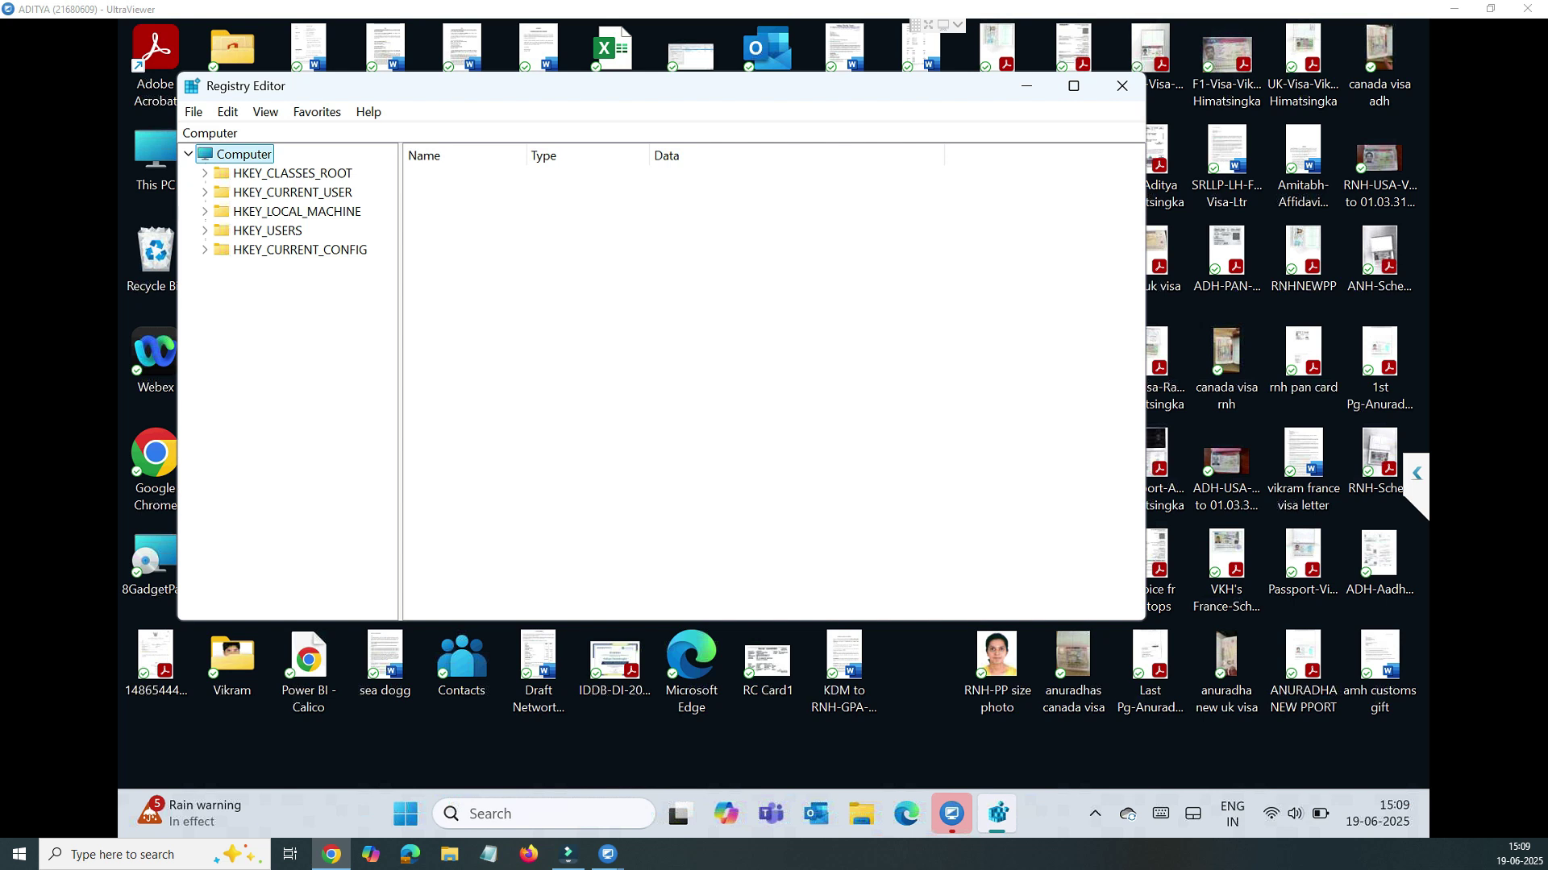
click(205, 193)
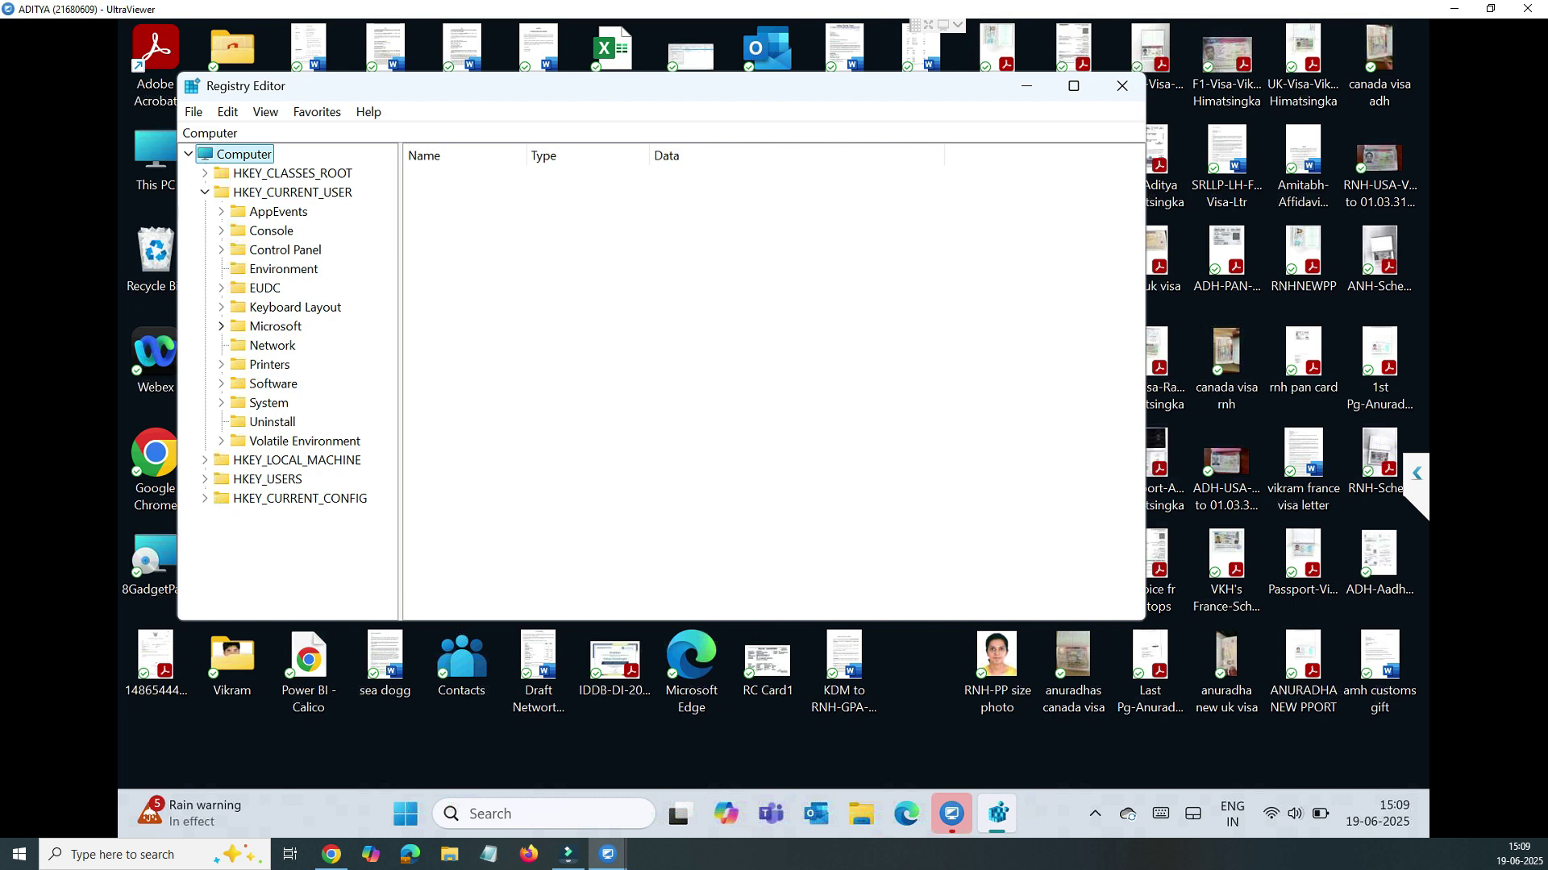
click(220, 385)
key(alt+Tab)
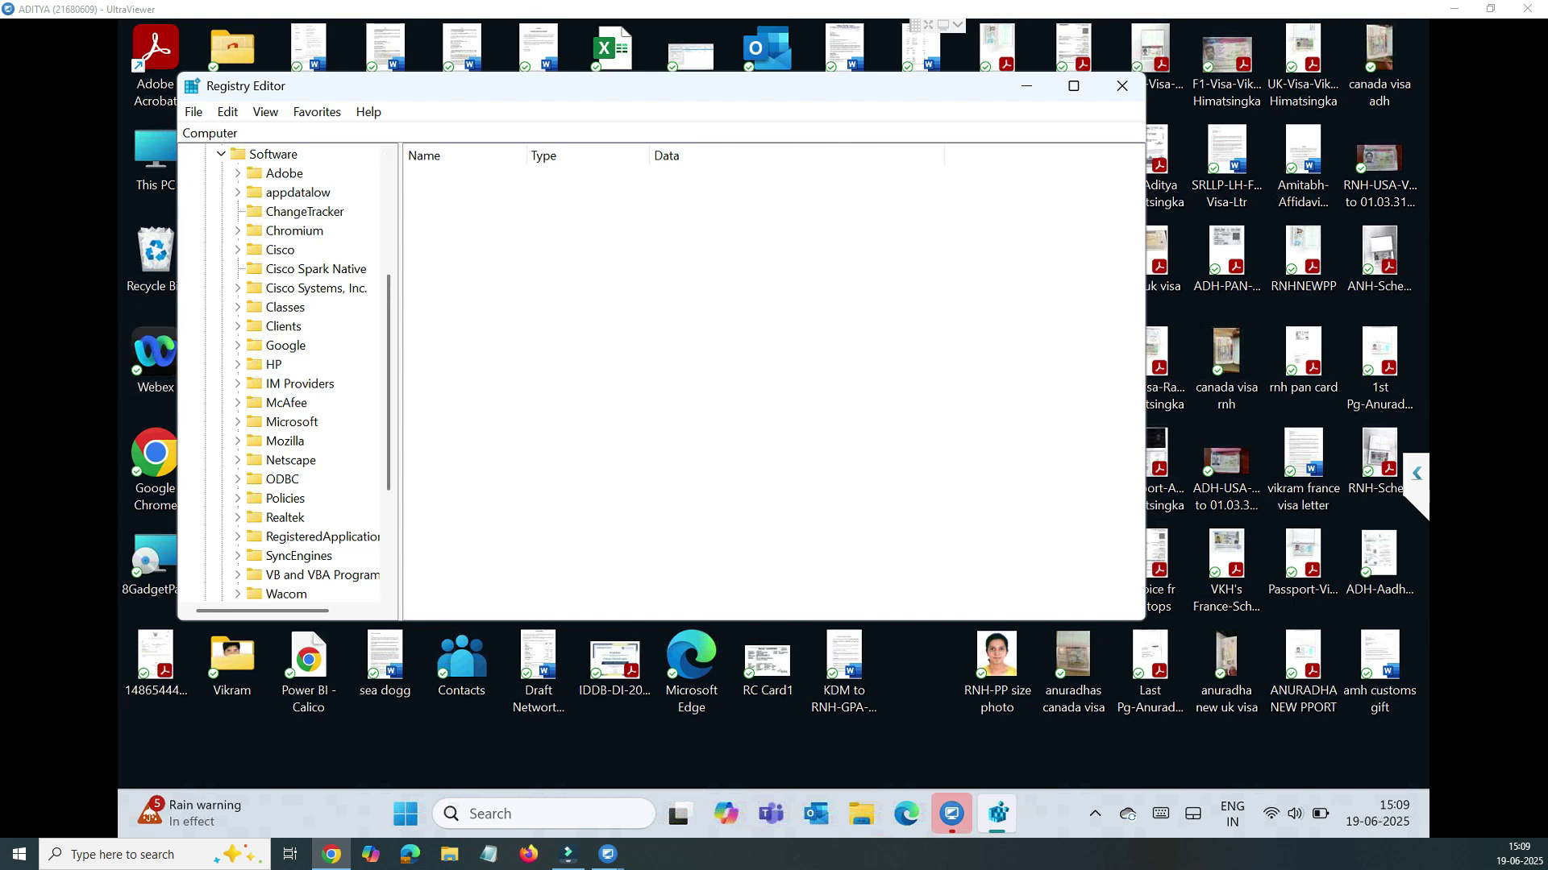
click(238, 422)
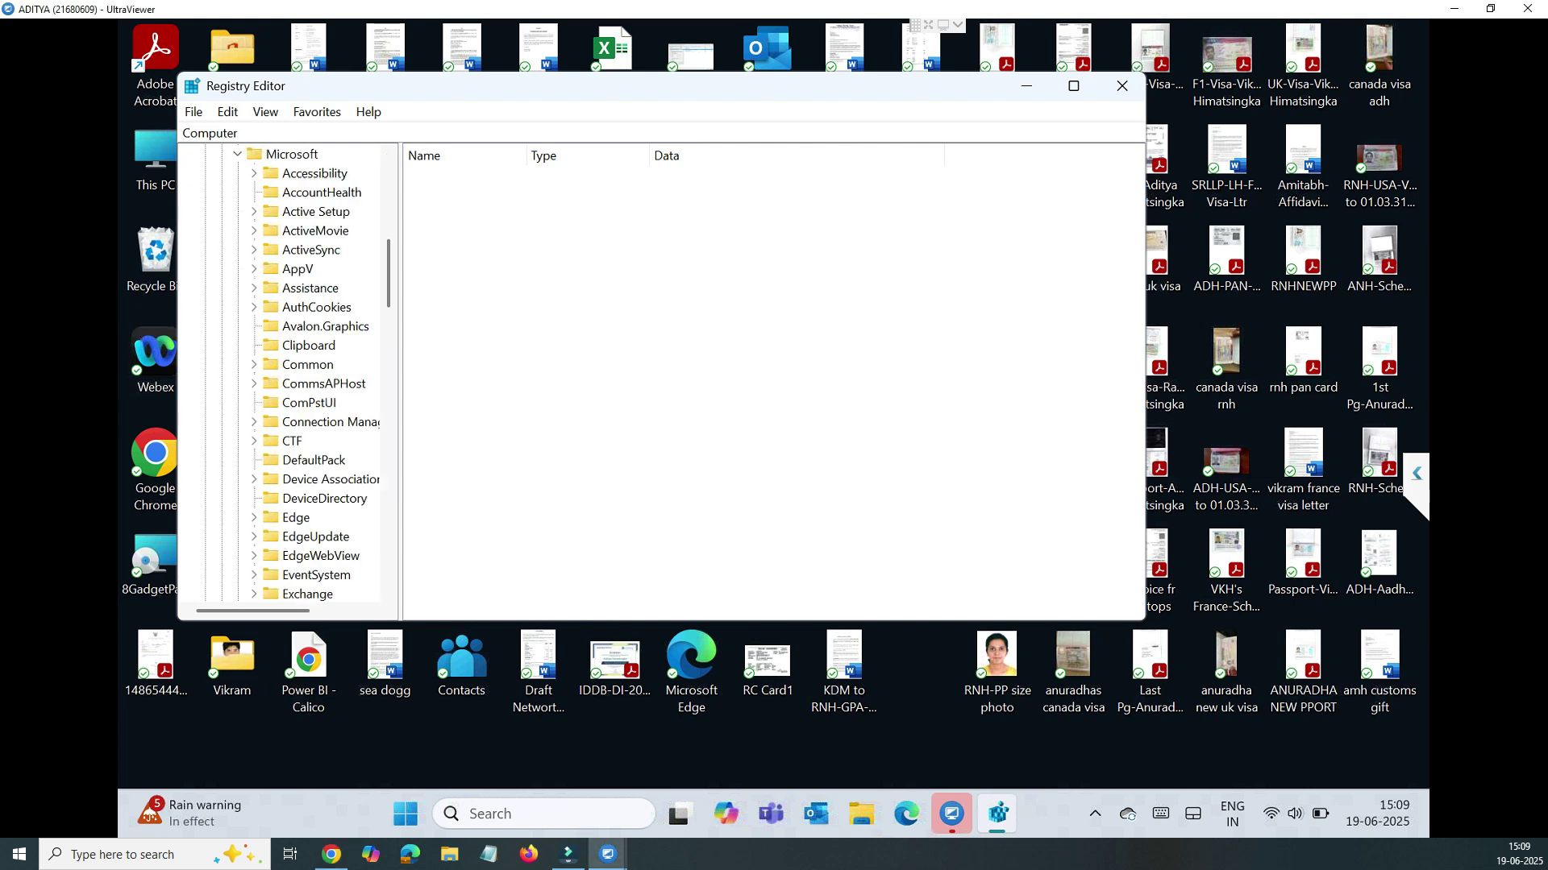
key(alt+Tab)
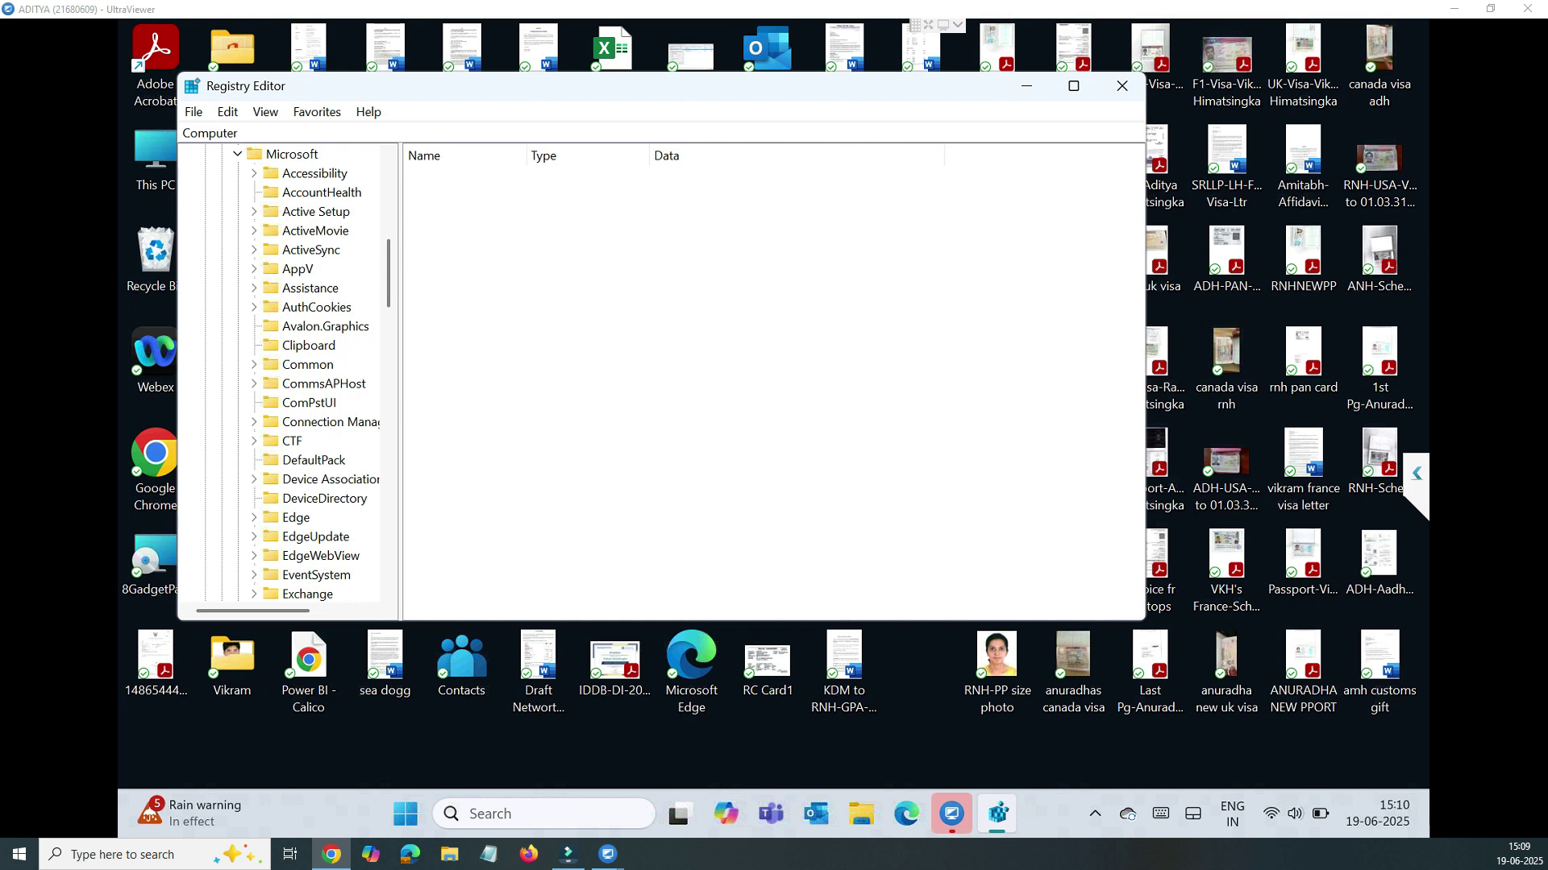
key(alt+Tab)
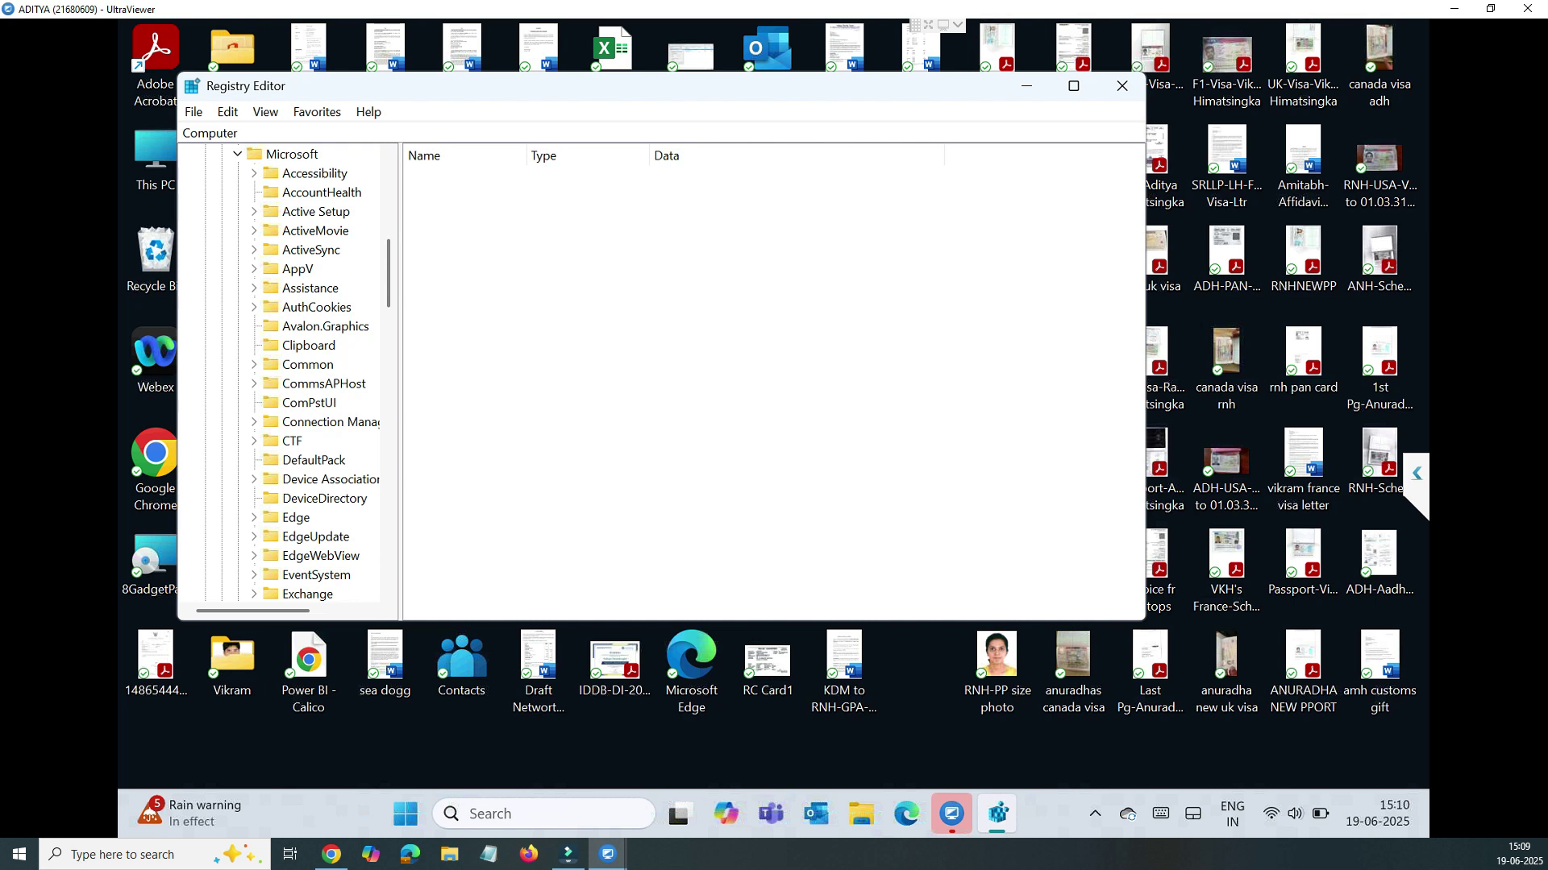
Find the Office key under Microsoft and expand it along with its 16.0 subkey
click(292, 154)
key(alt+Tab)
drag(388, 274, 388, 328)
scroll(287, 370, down, 7)
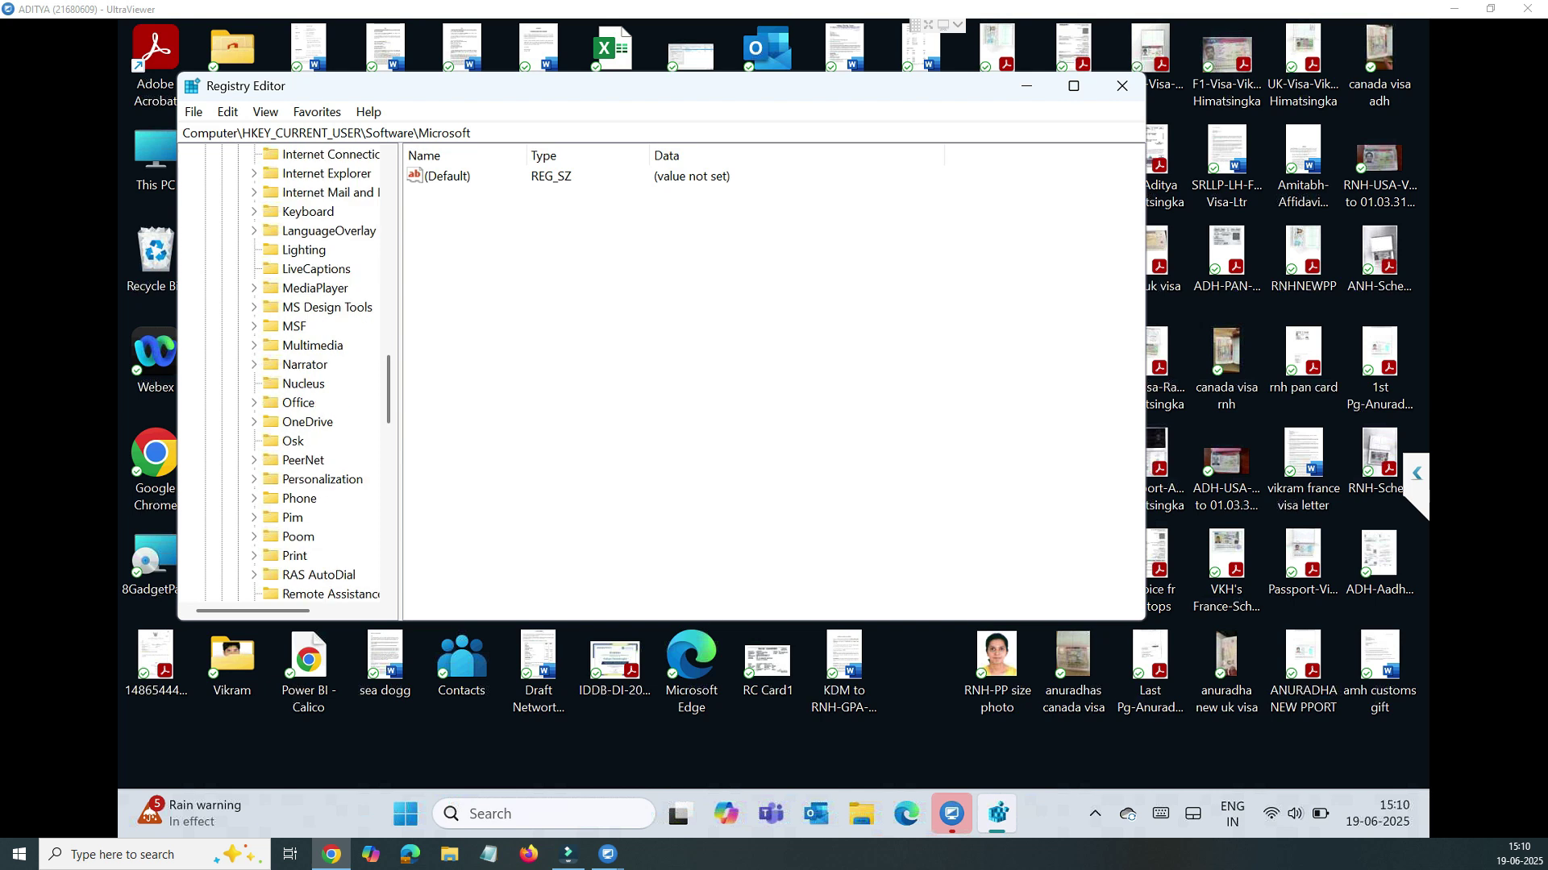
scroll(319, 371, down, 4)
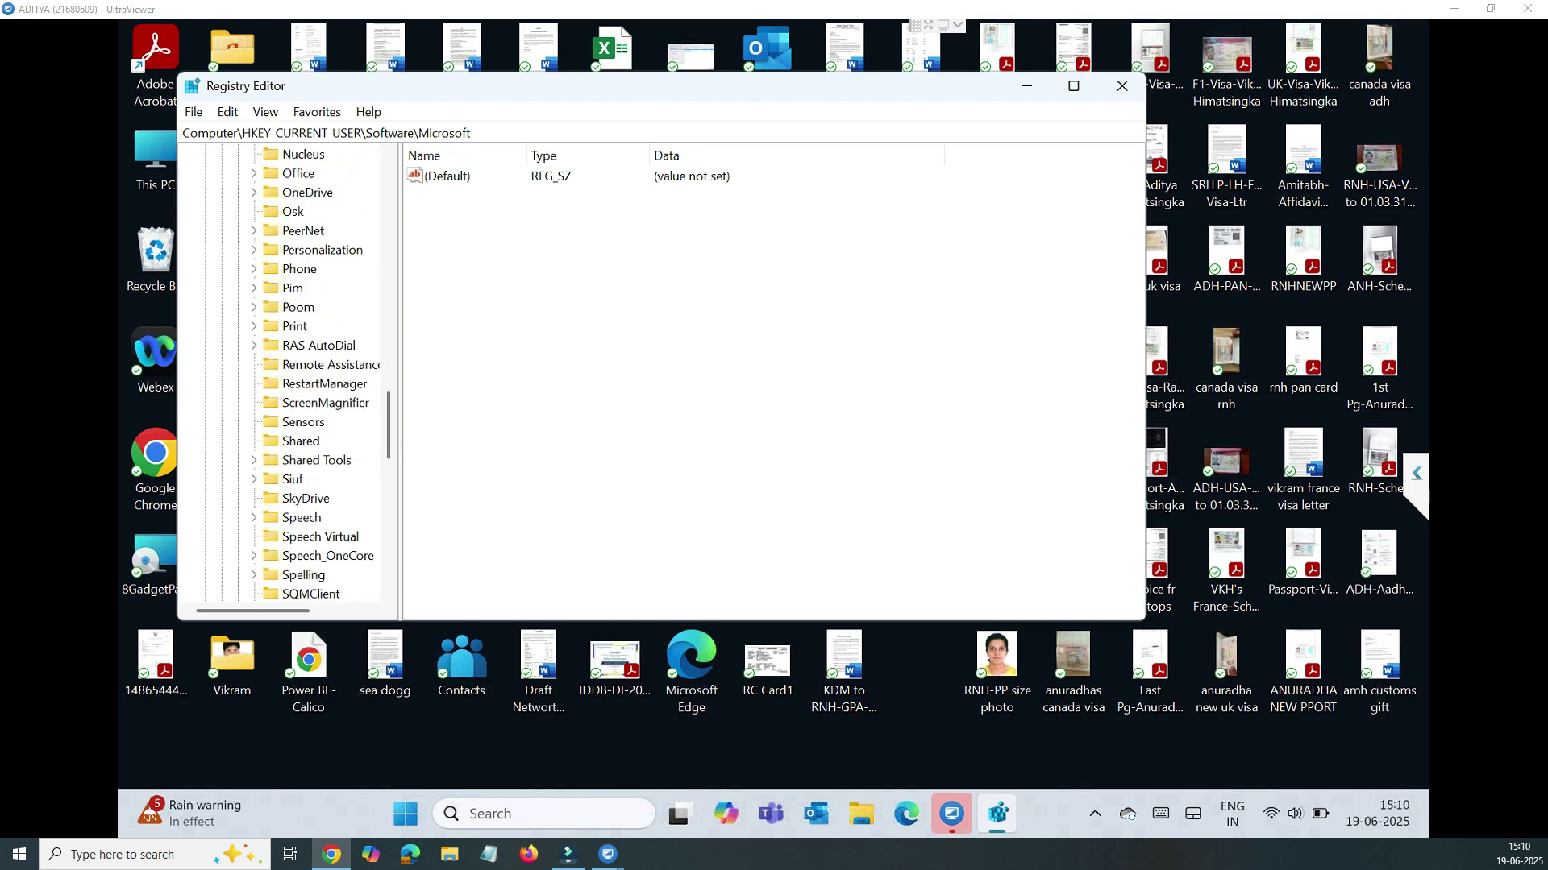
scroll(322, 403, down, 4)
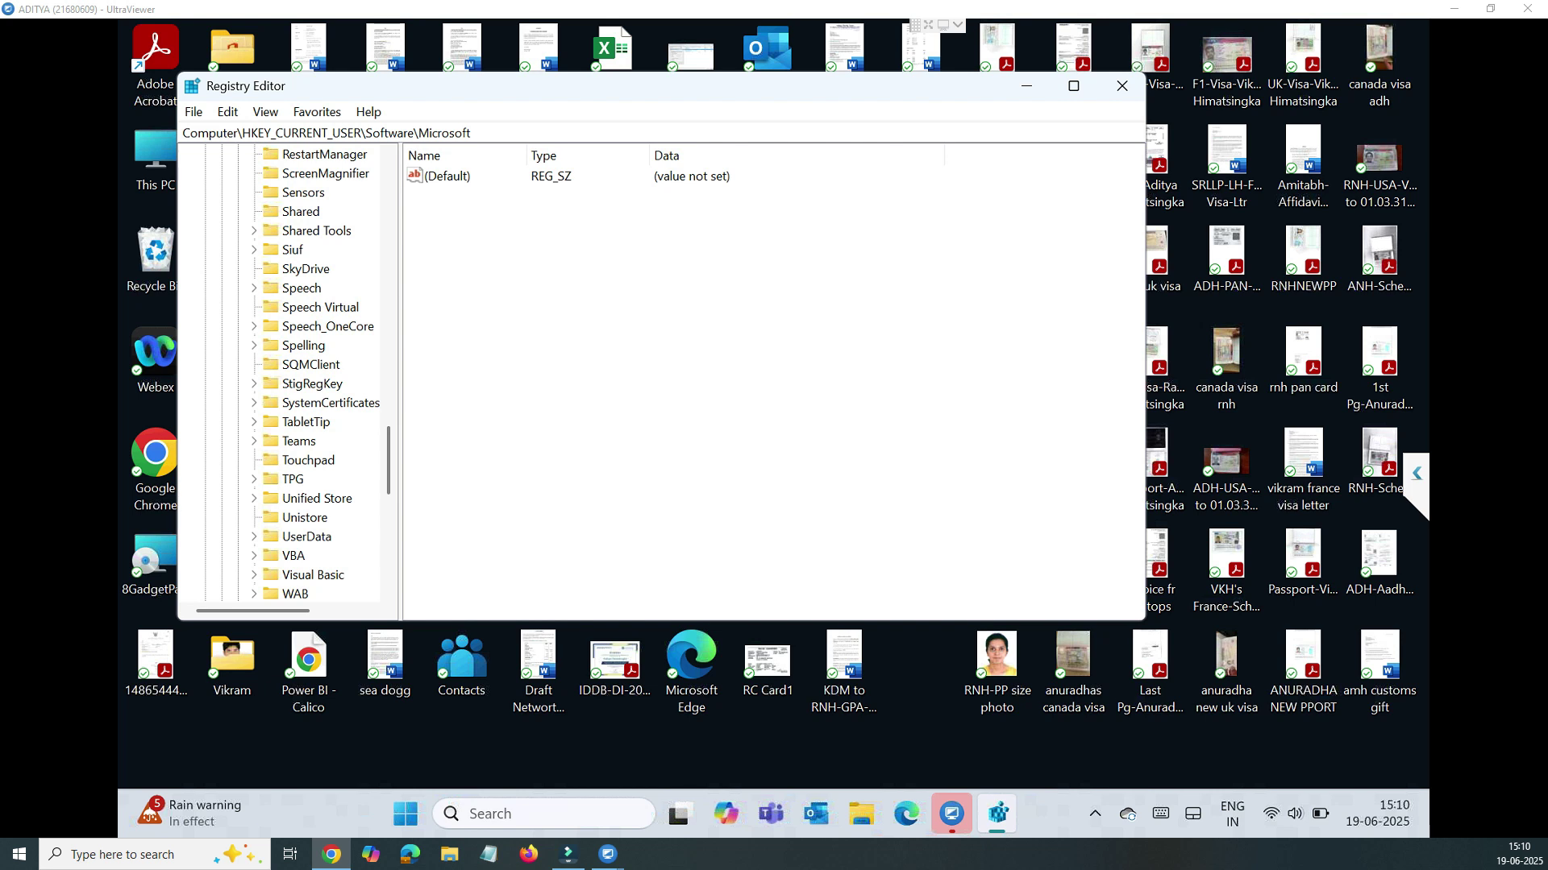
scroll(322, 371, down, 2)
scroll(286, 371, down, 7)
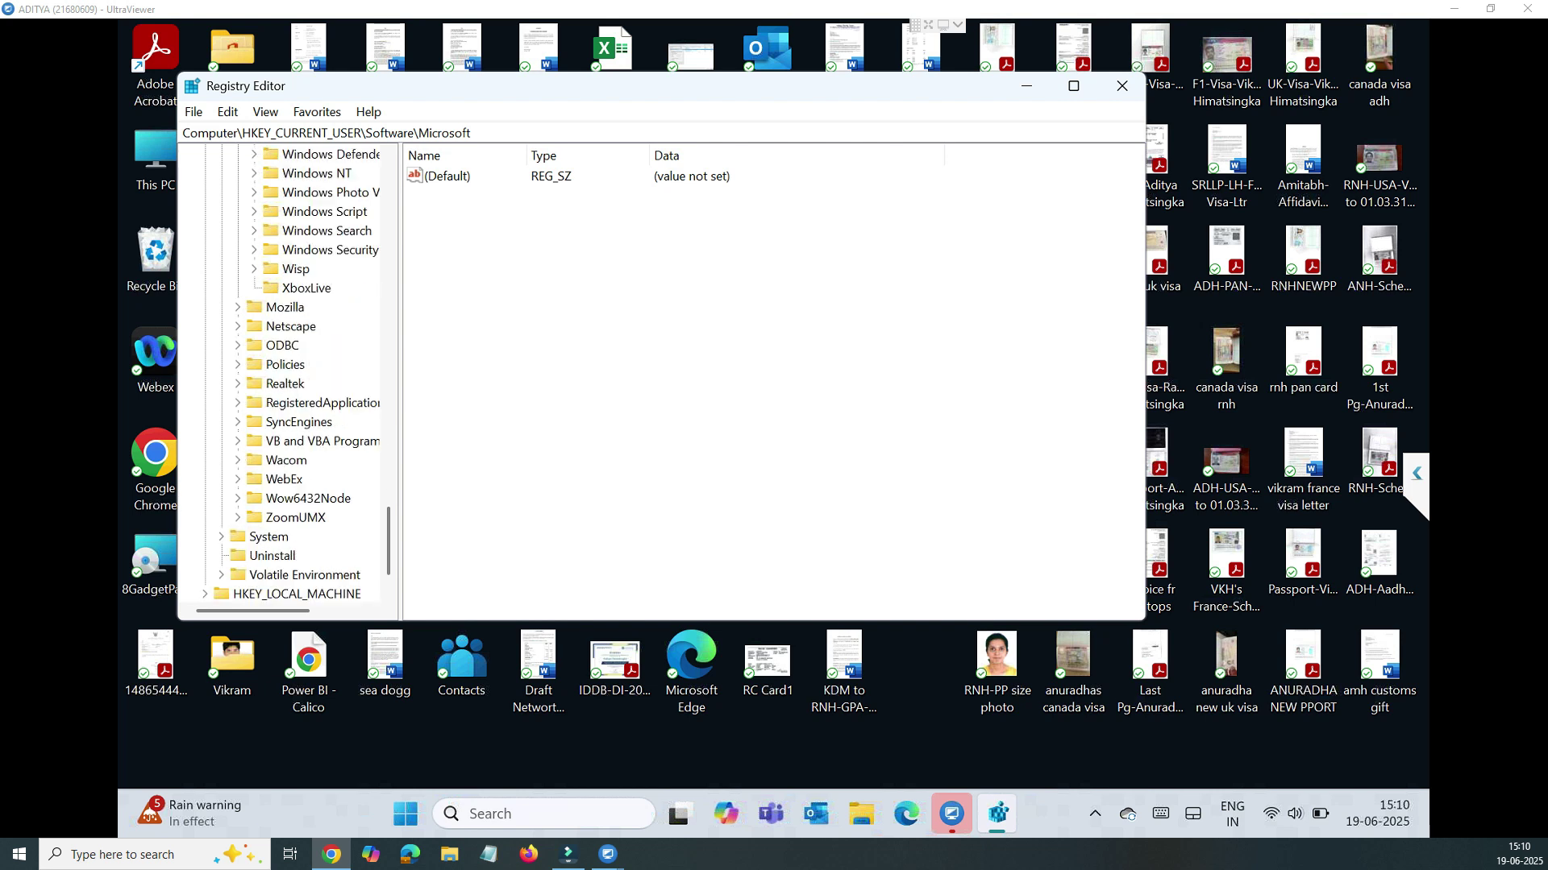
scroll(315, 370, up, 7)
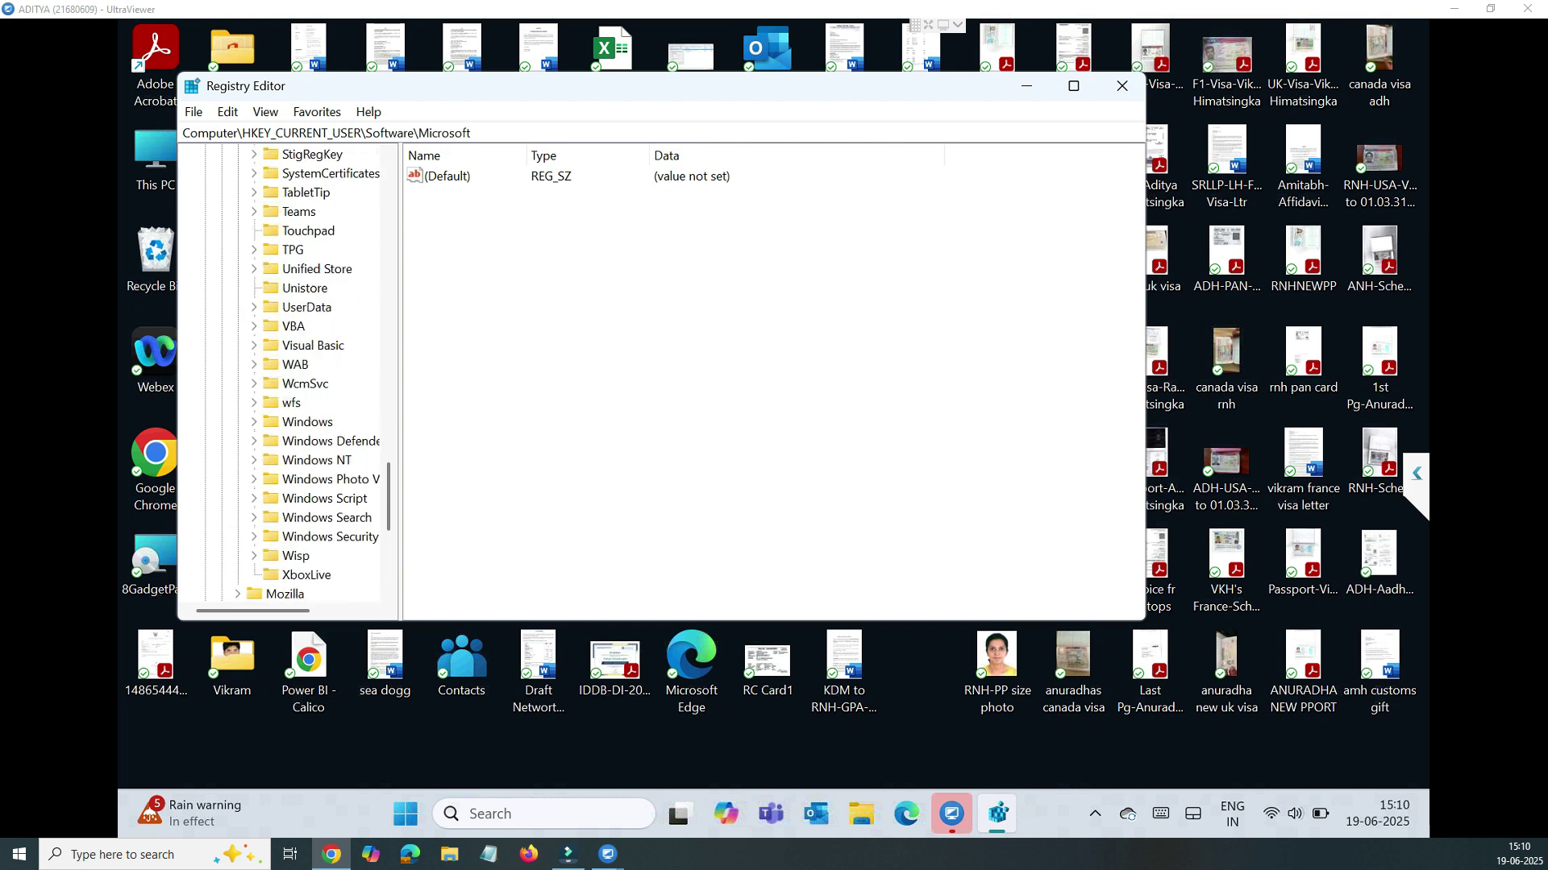
scroll(315, 371, up, 2)
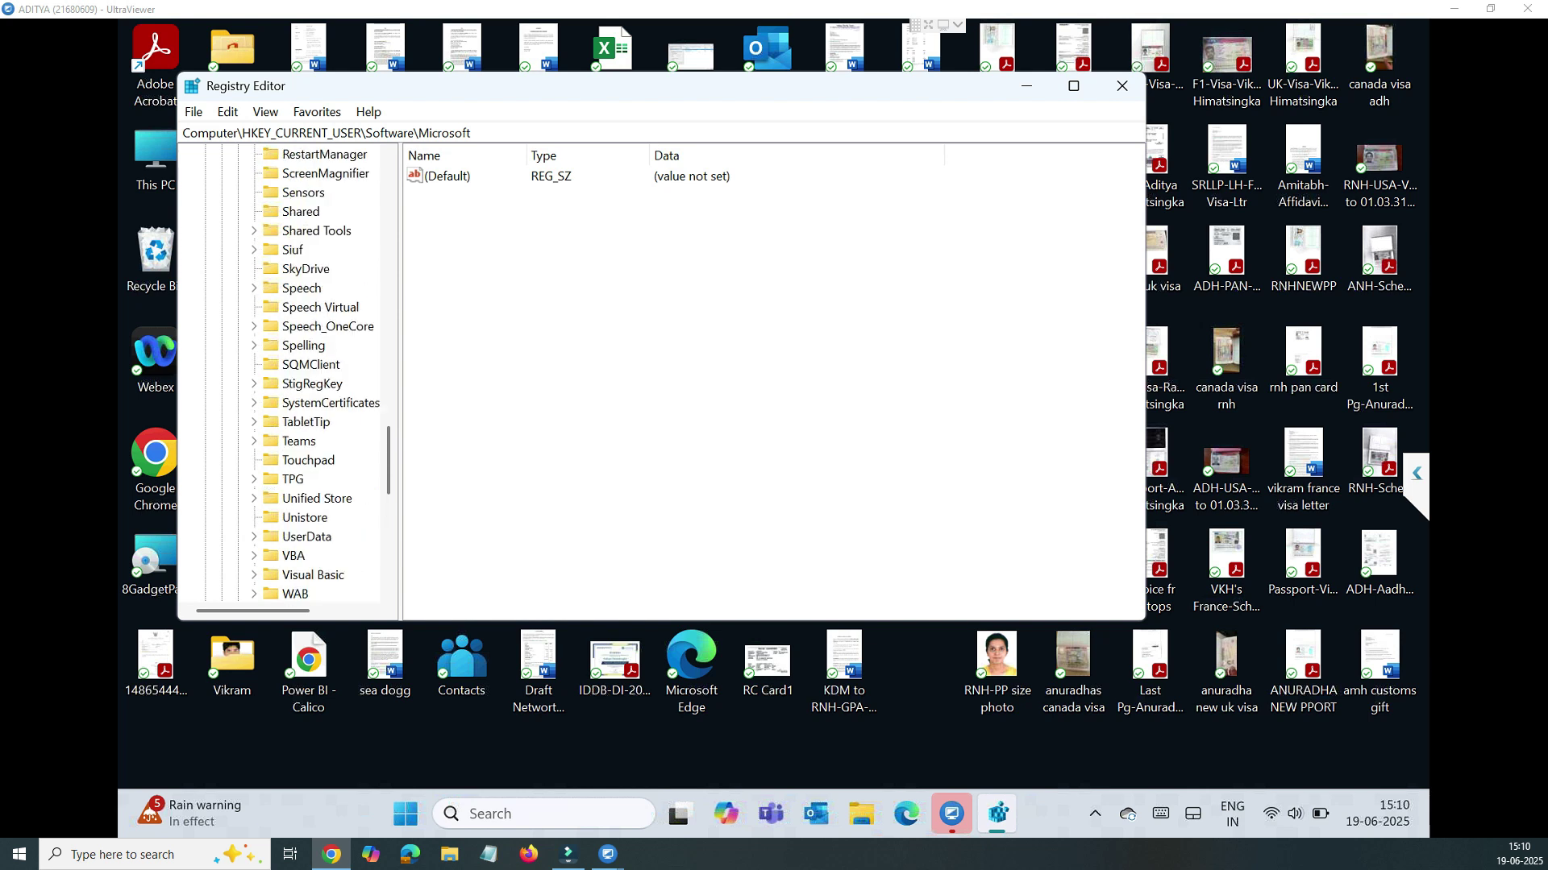
scroll(314, 371, up, 6)
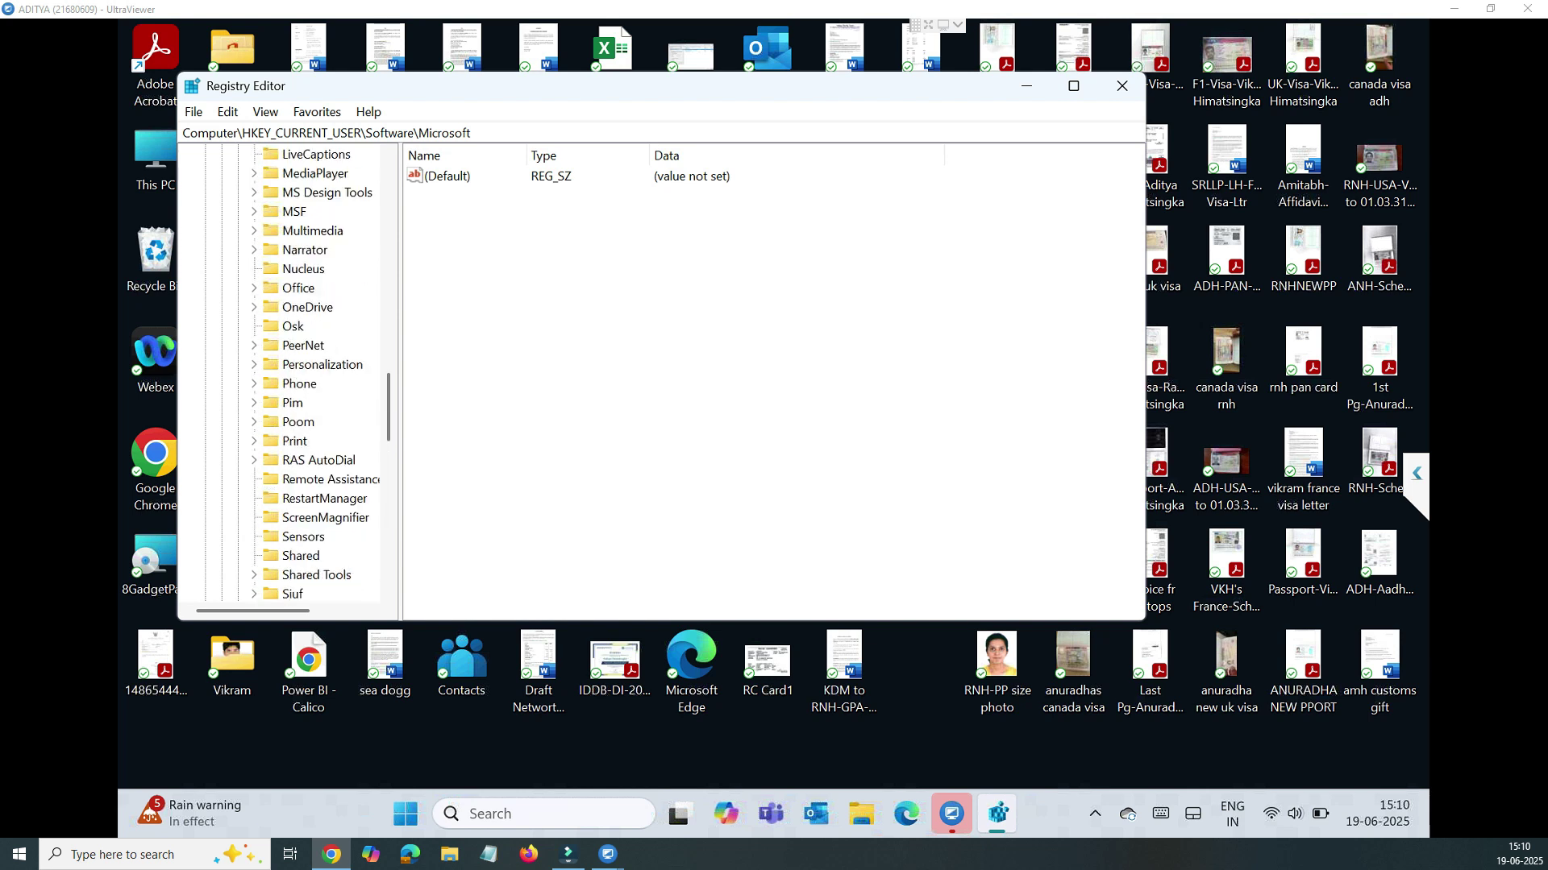
click(254, 289)
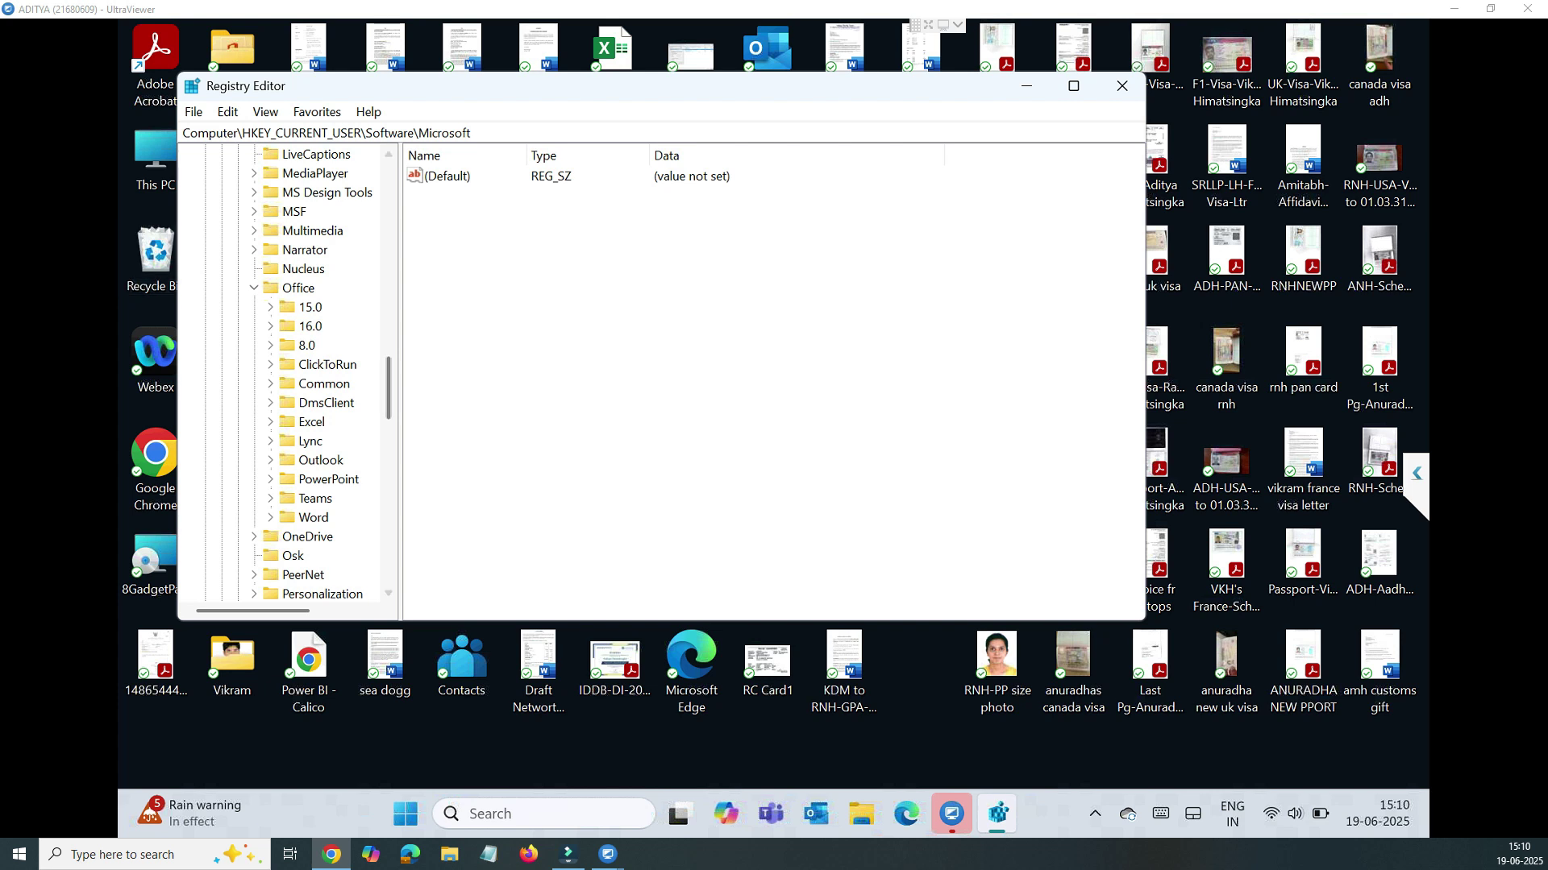
click(270, 326)
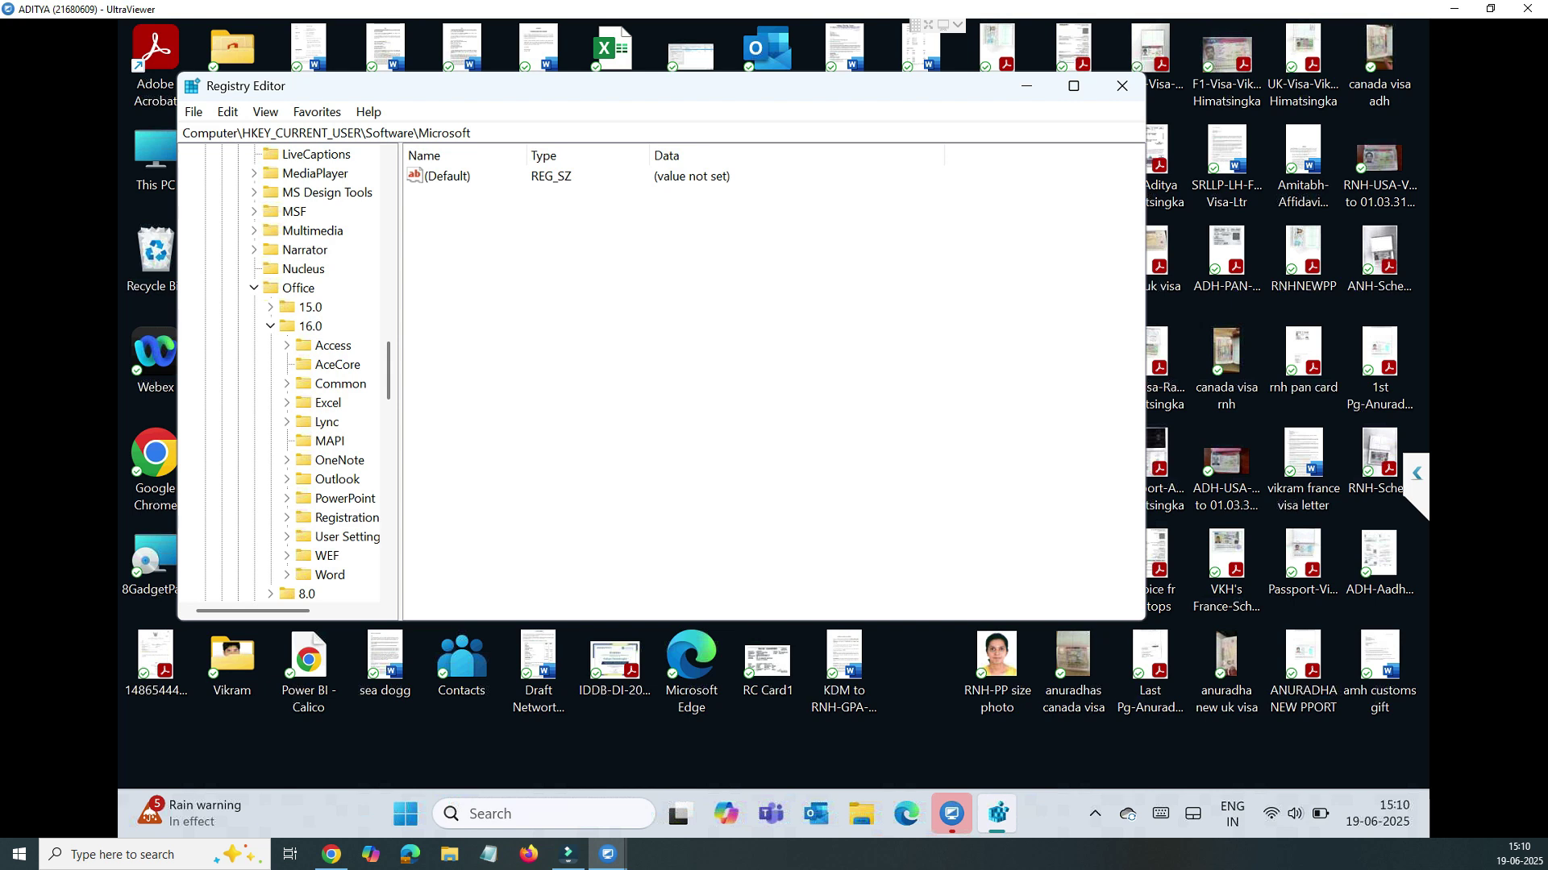
Expand the Outlook key under 16.0 and its NewOutlook subkey, widening the key tree so the names fit
click(337, 480)
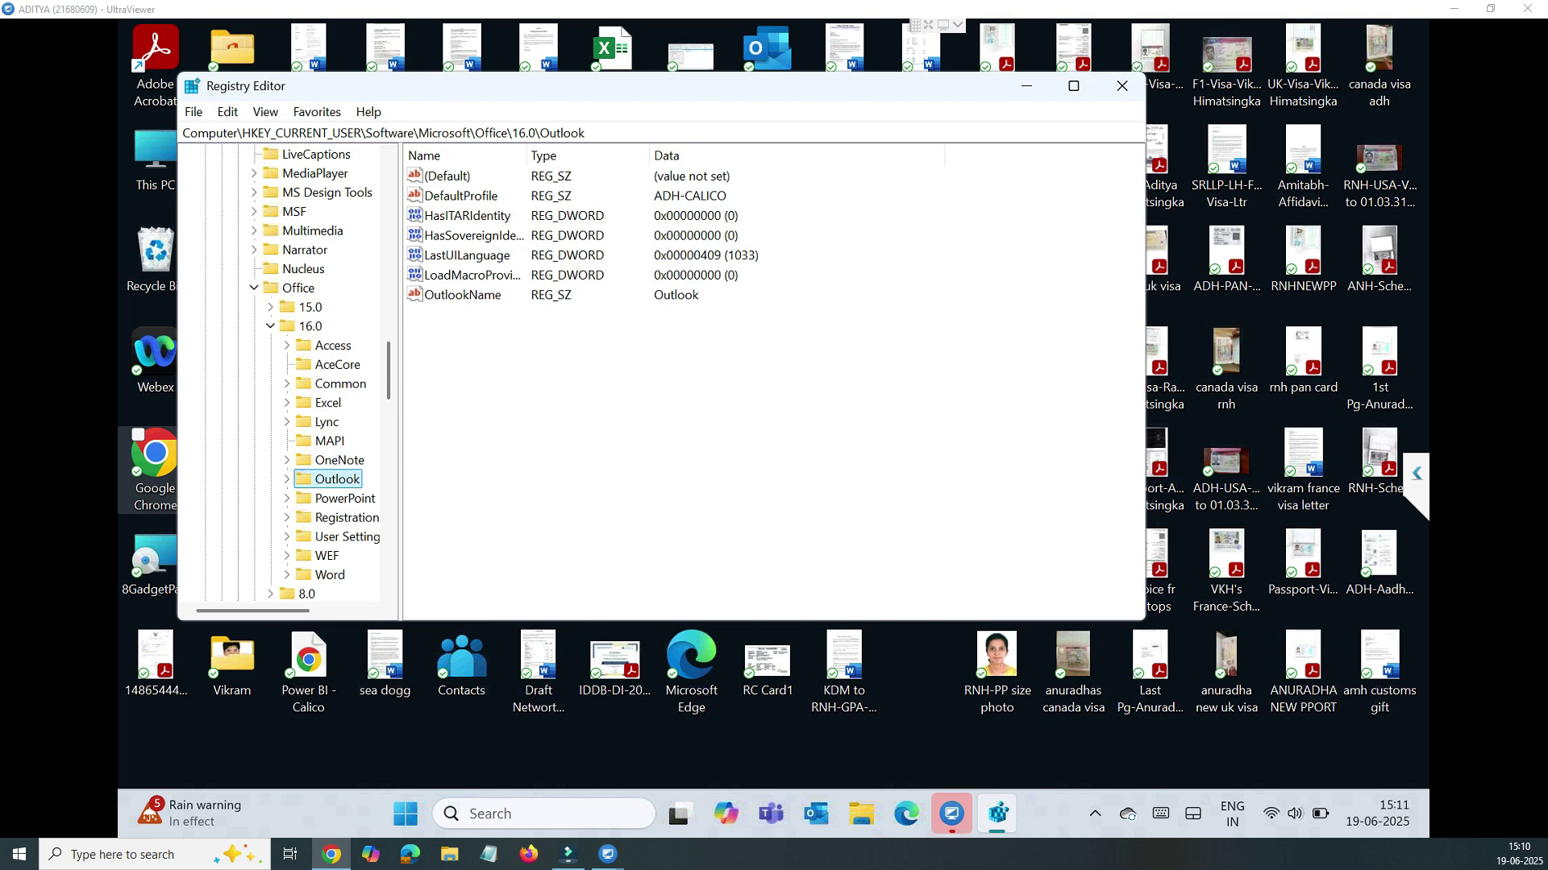
click(287, 479)
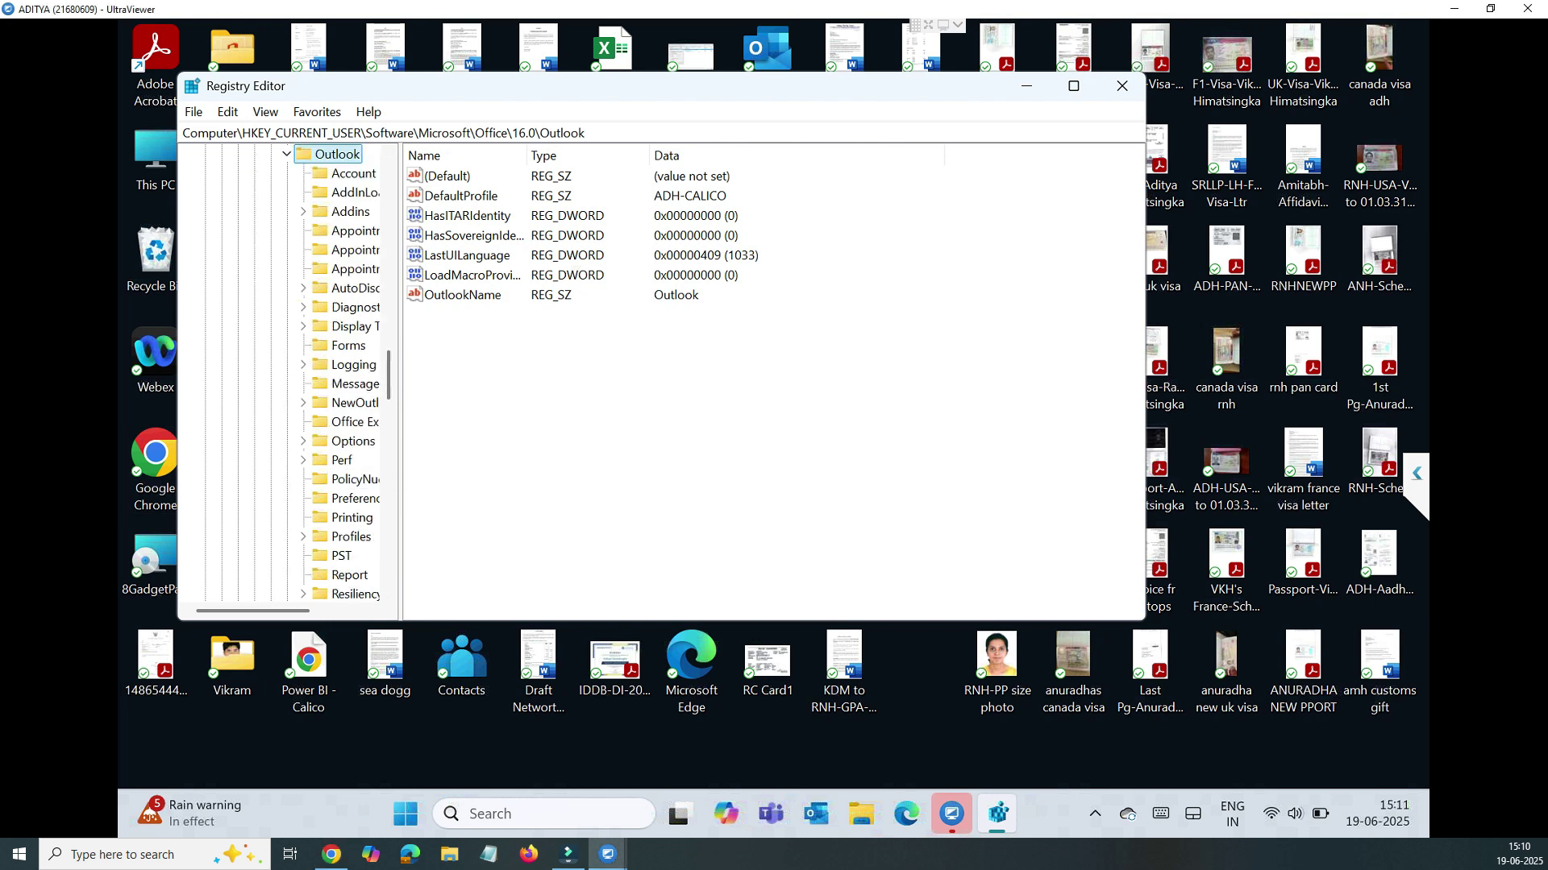
key(Tab)
drag(400, 378, 500, 379)
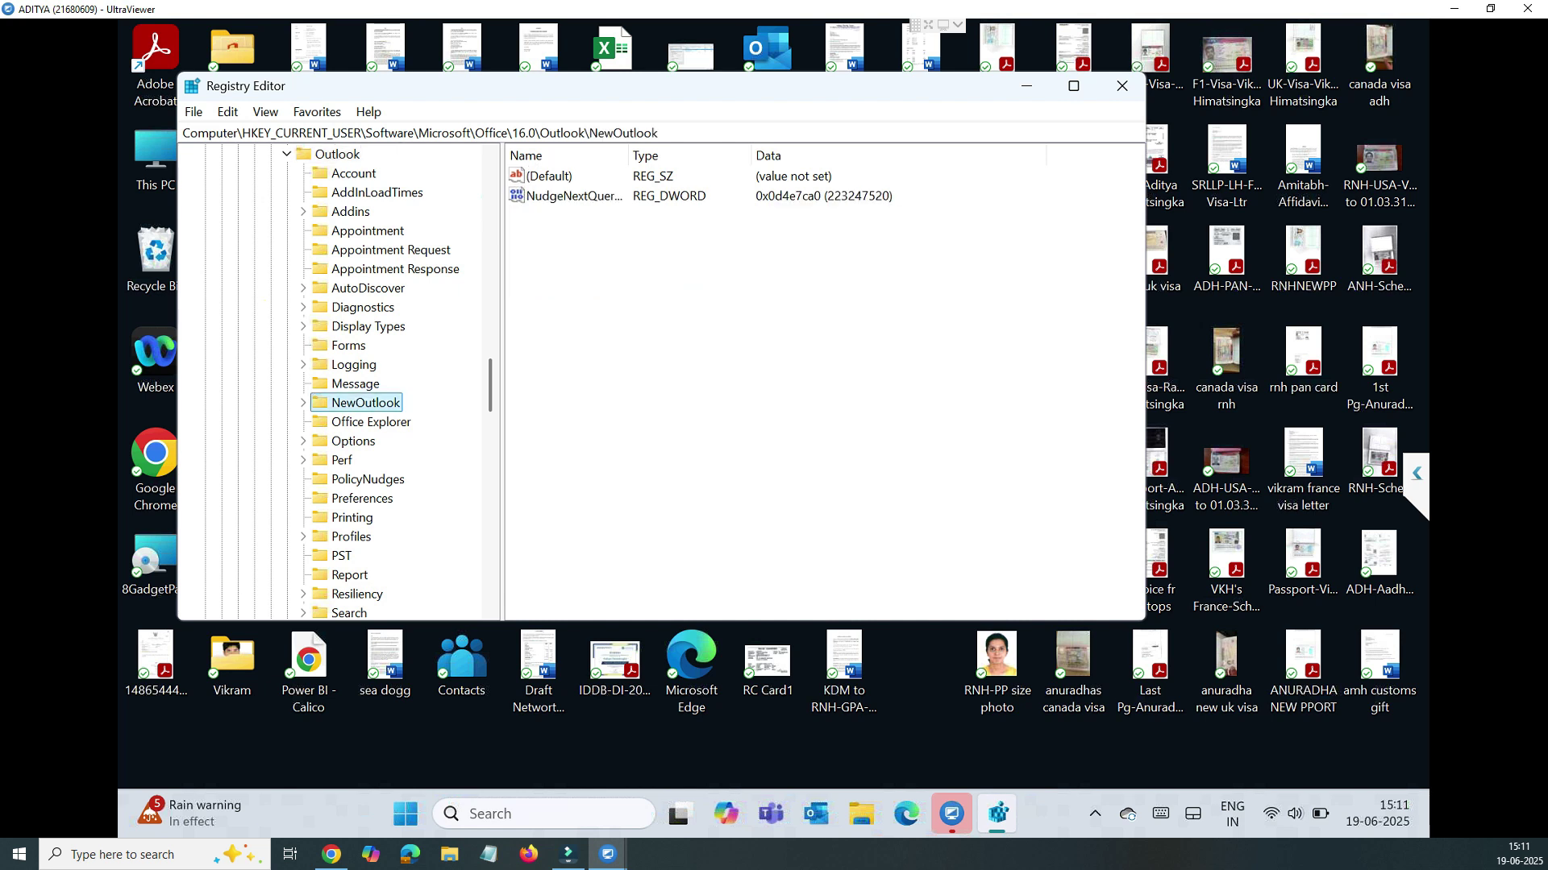
key(Right)
key(alt+Tab)
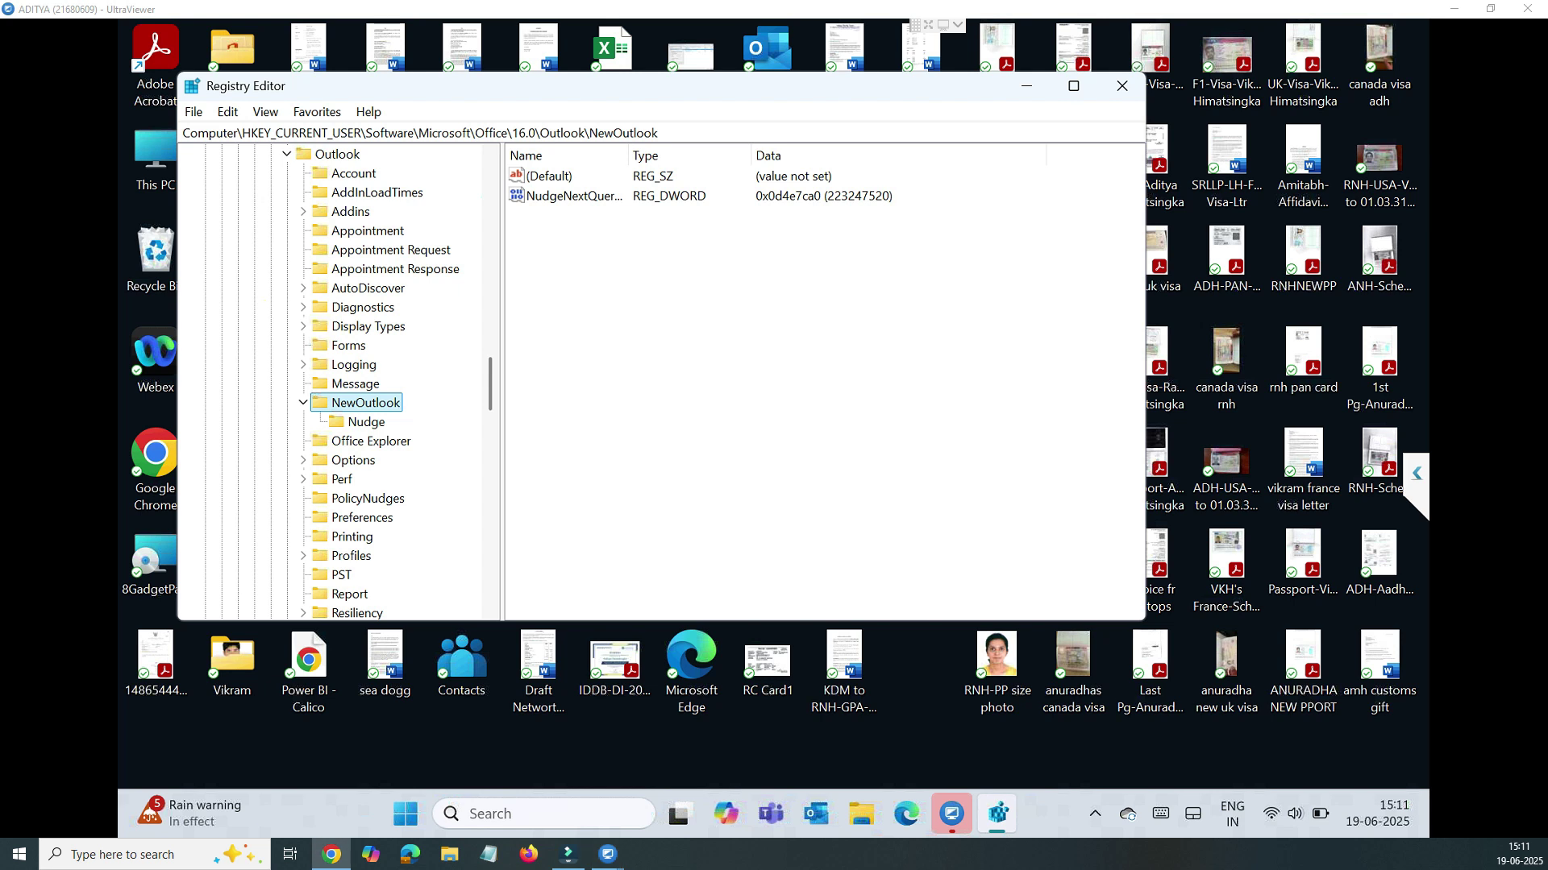
Create a DWORD (32-bit) value named UseNewOutlook in the Preferences key under Outlook
click(362, 518)
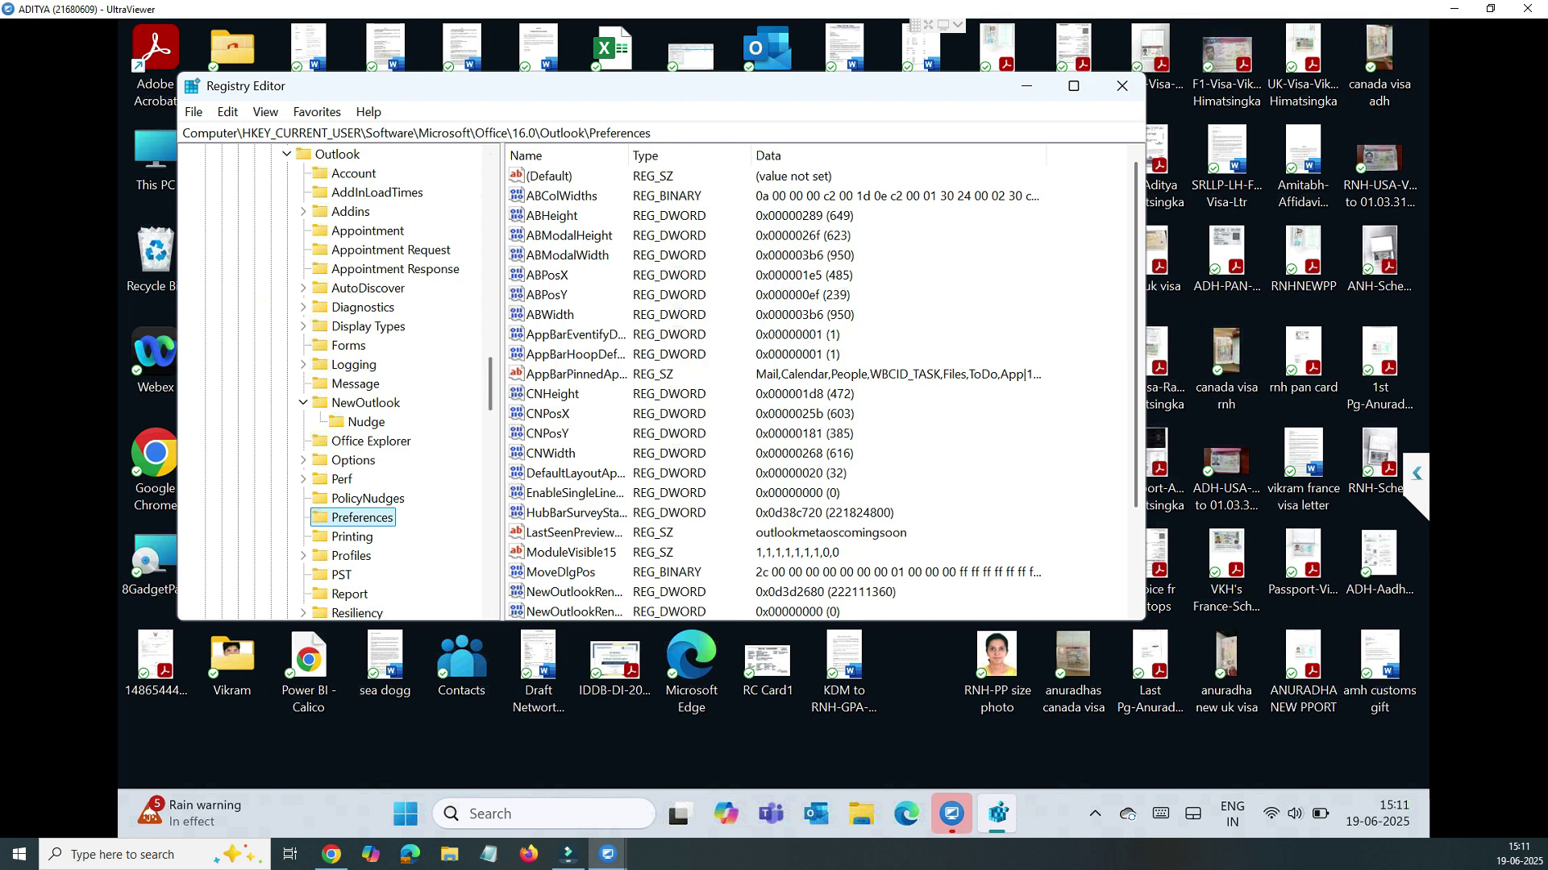
click(331, 855)
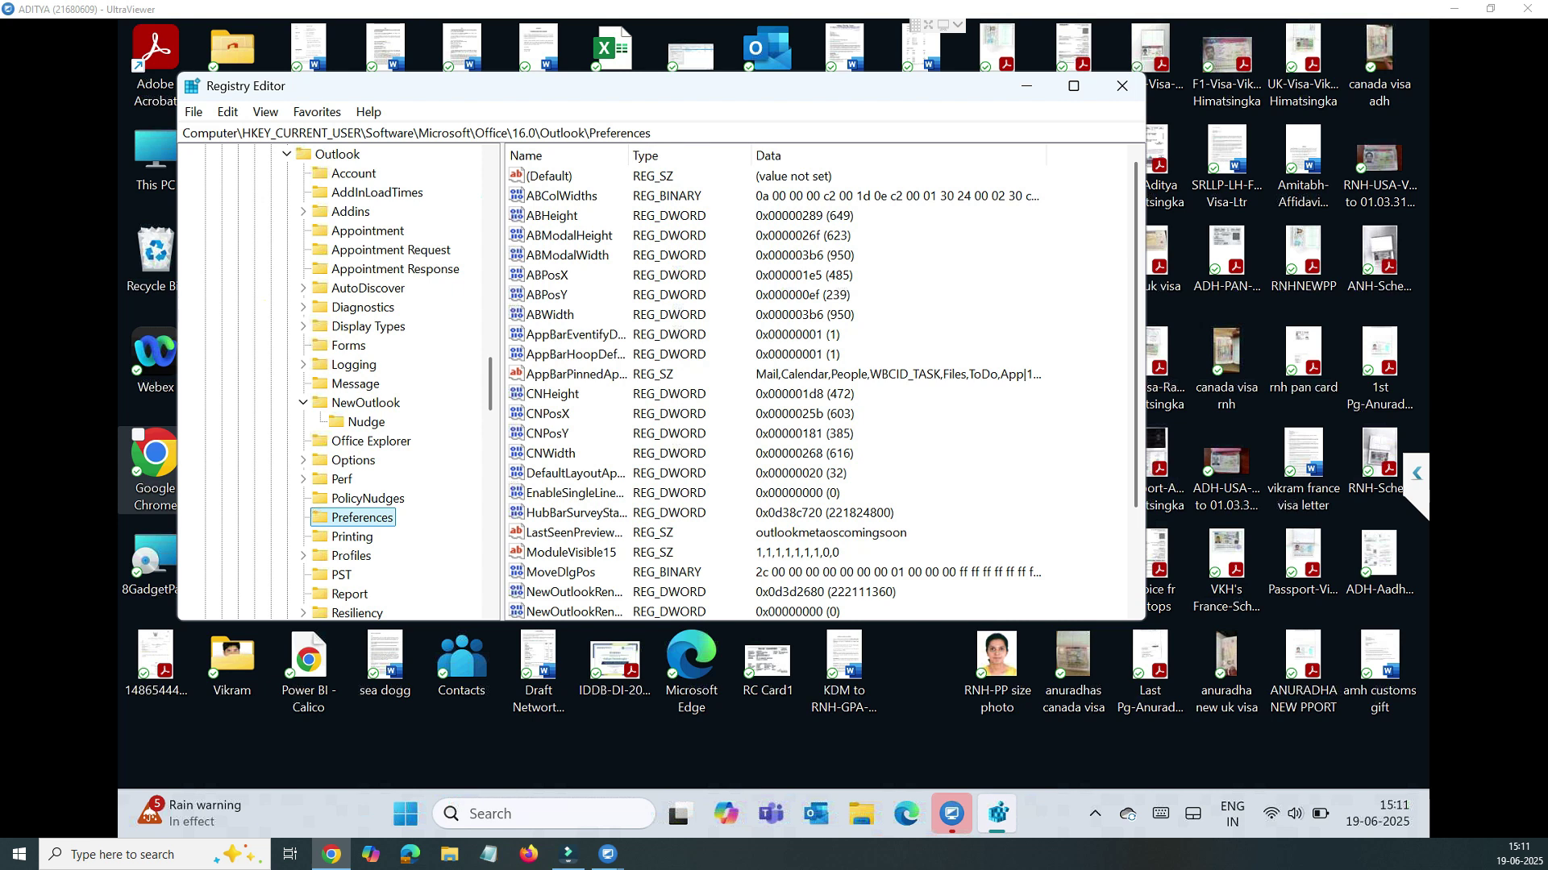
scroll(822, 387, down, 2)
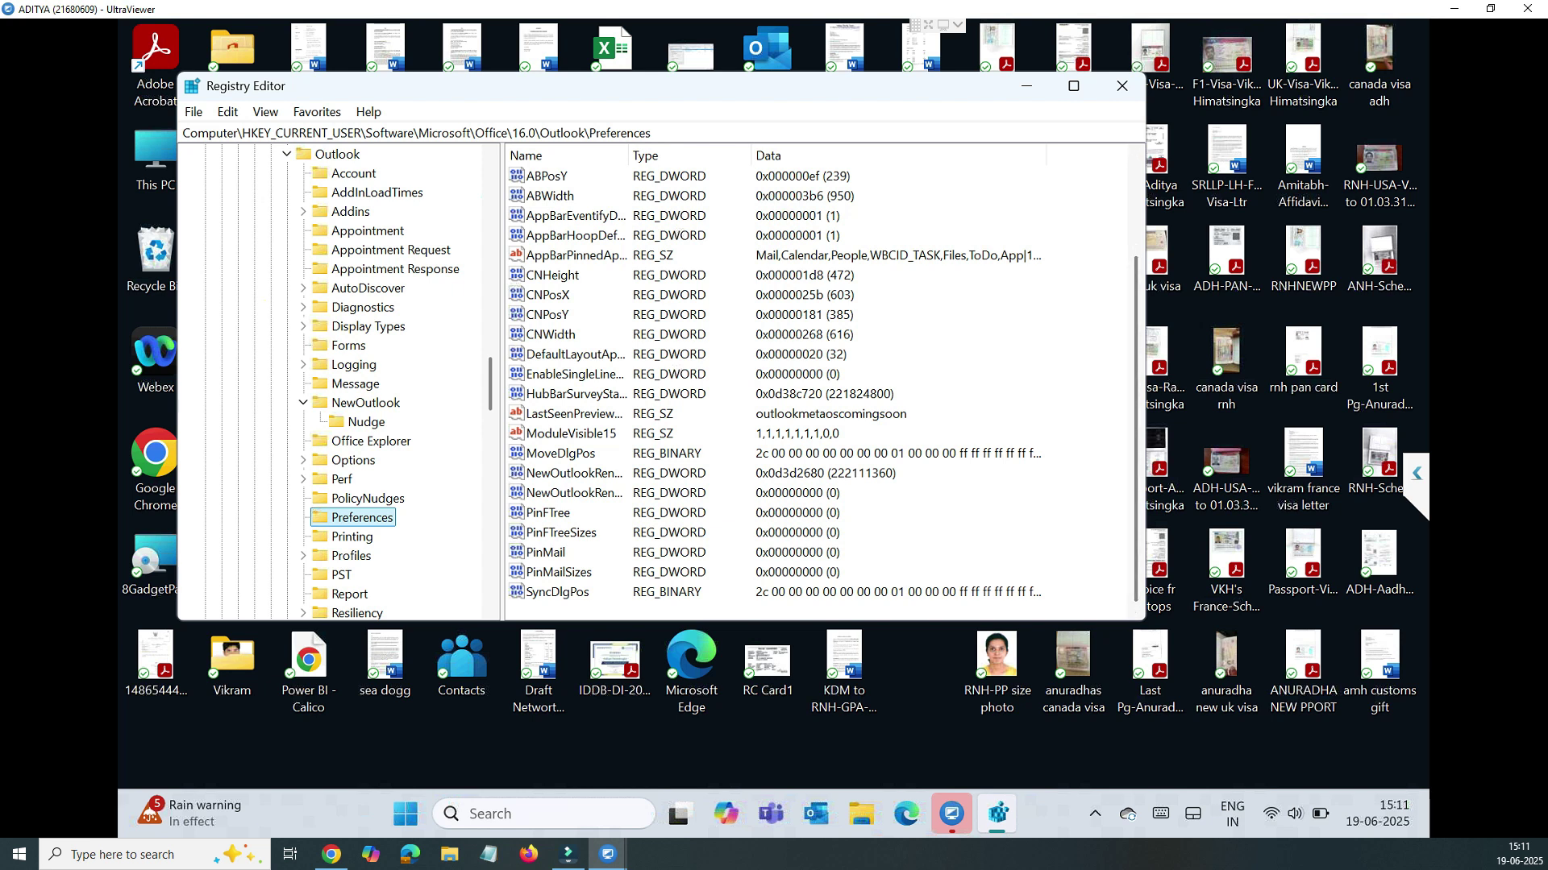
click(331, 855)
right_click(1086, 516)
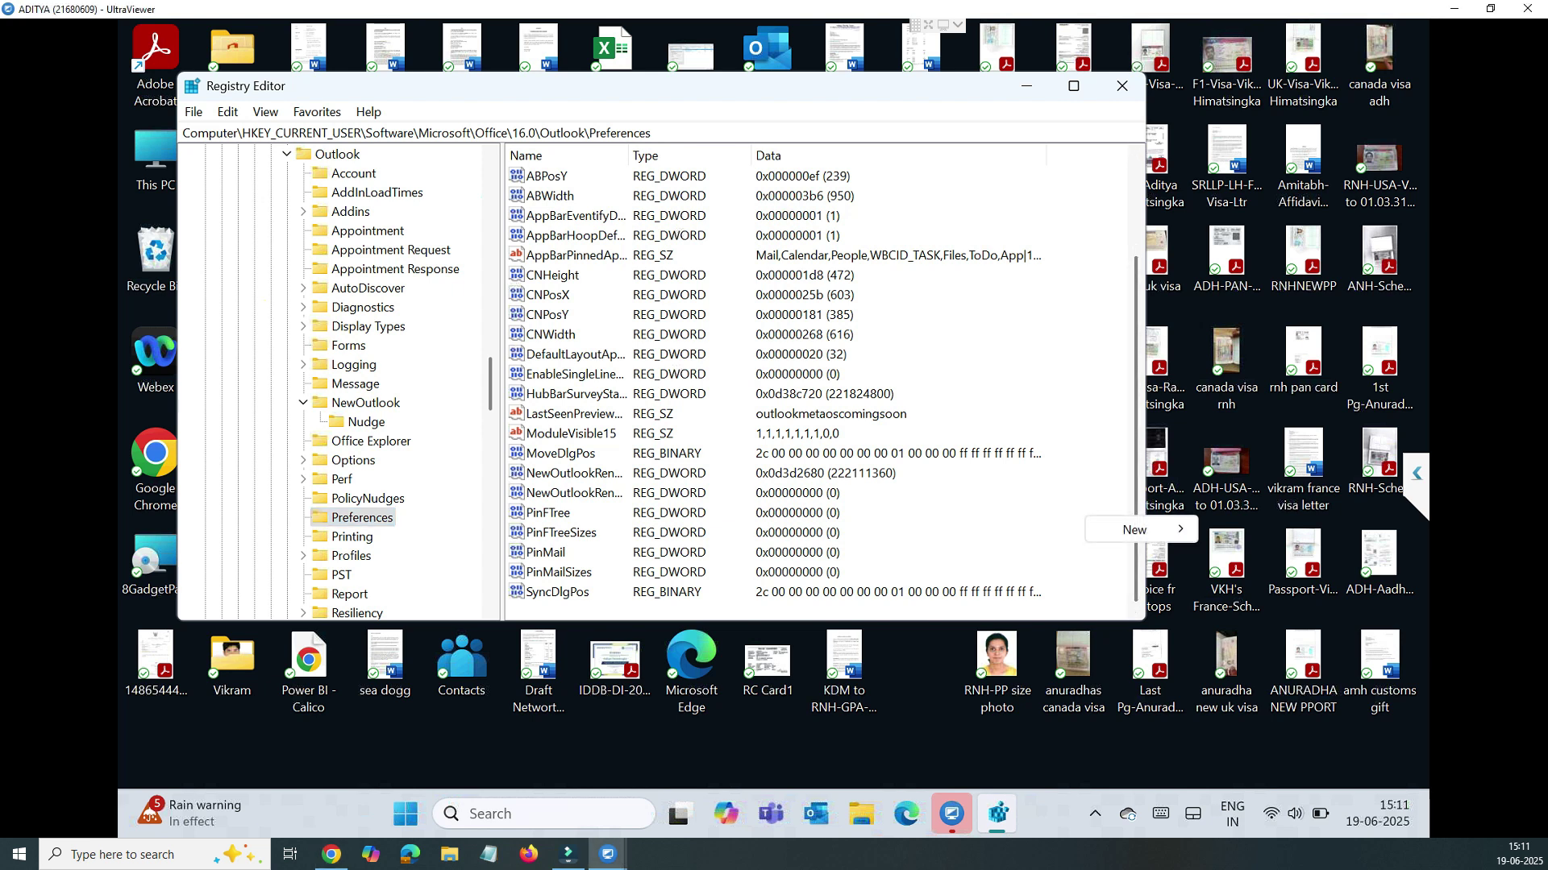
mouse_move(1134, 530)
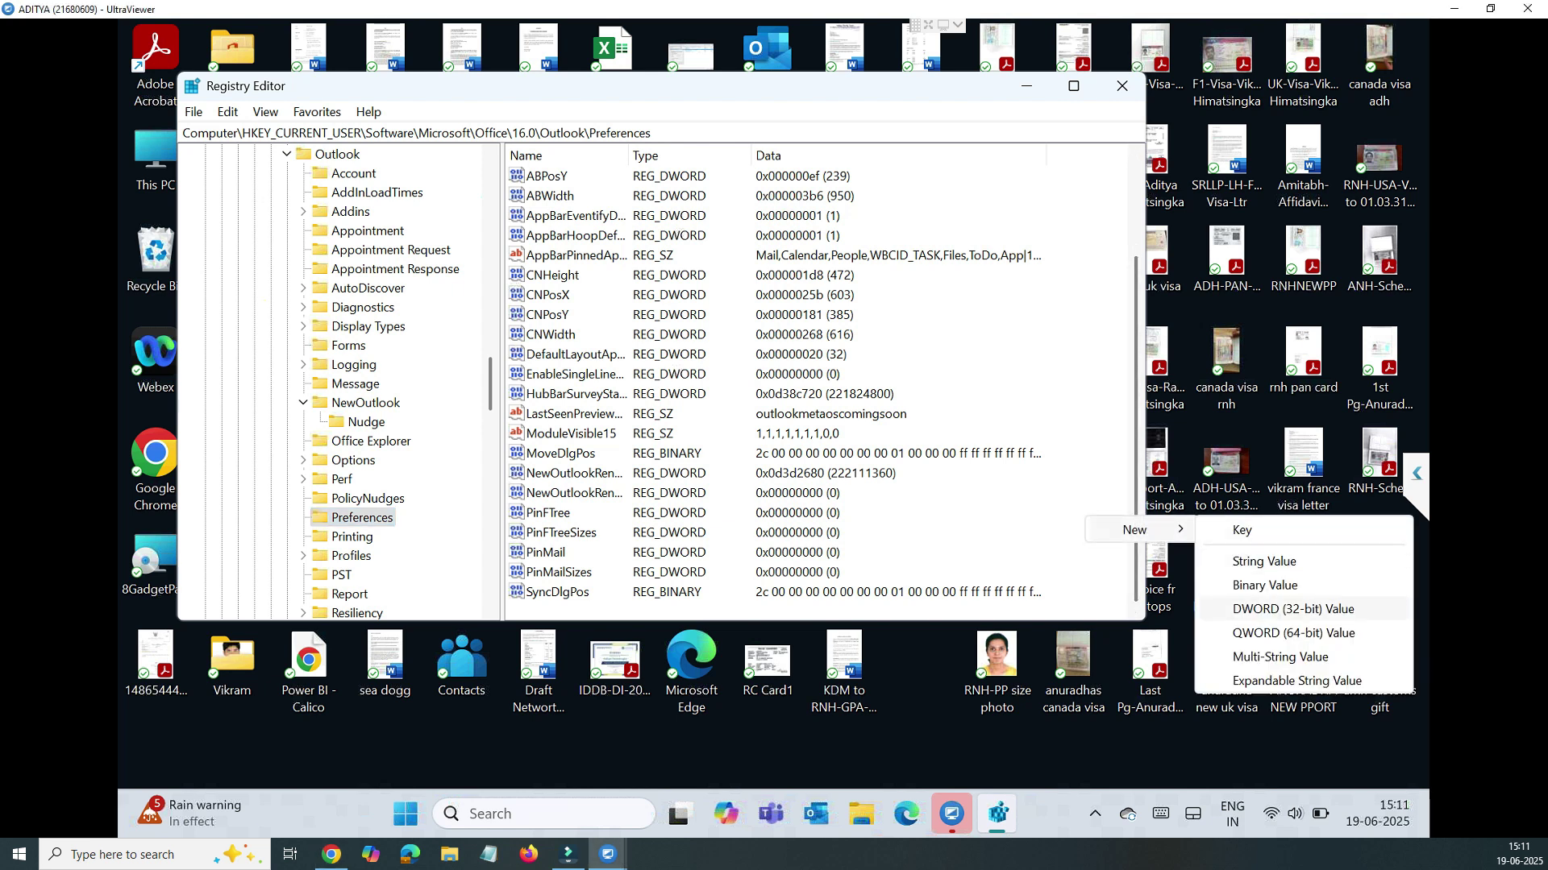
click(1293, 609)
key(alt+Tab)
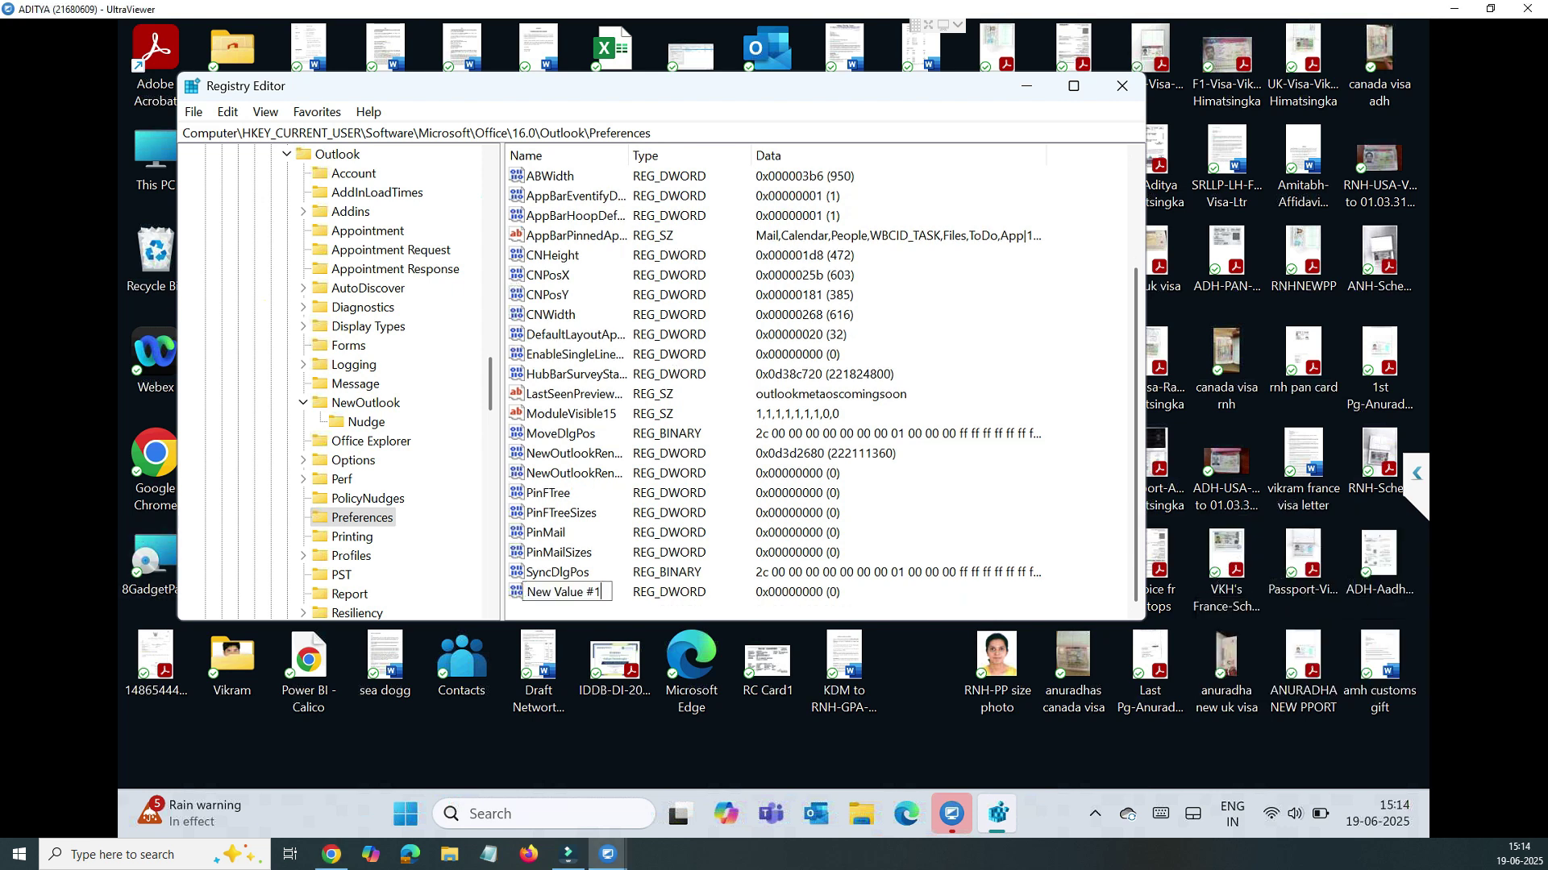
text(UseNewOutlook)
key(Return)
Accept 0 in hexadecimal as the value data of UseNewOutlook and close the Registry Editor
key(Return)
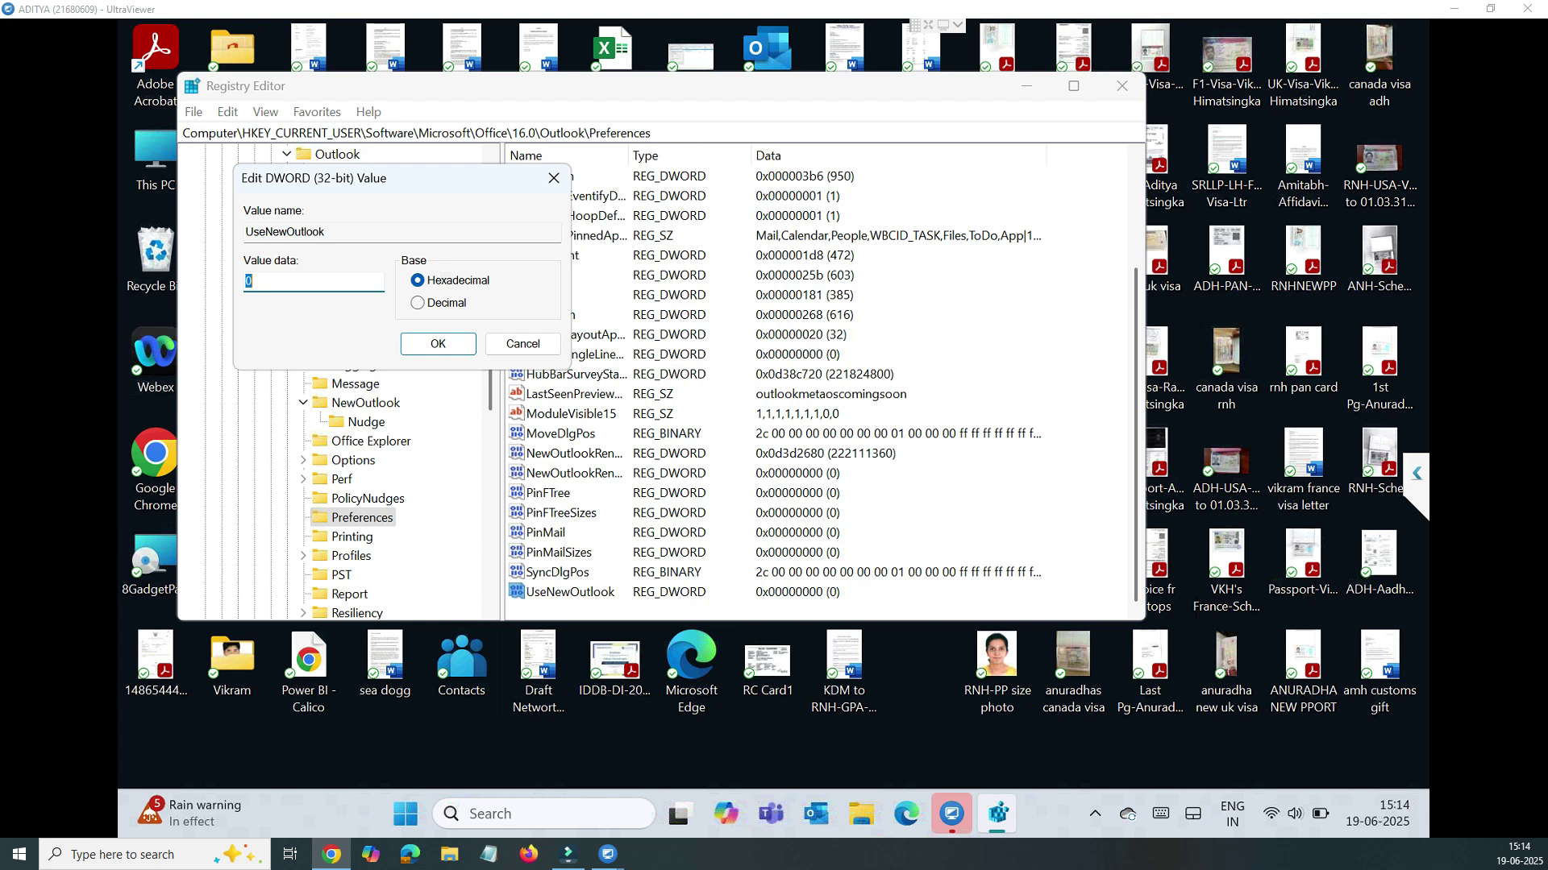
key(Return)
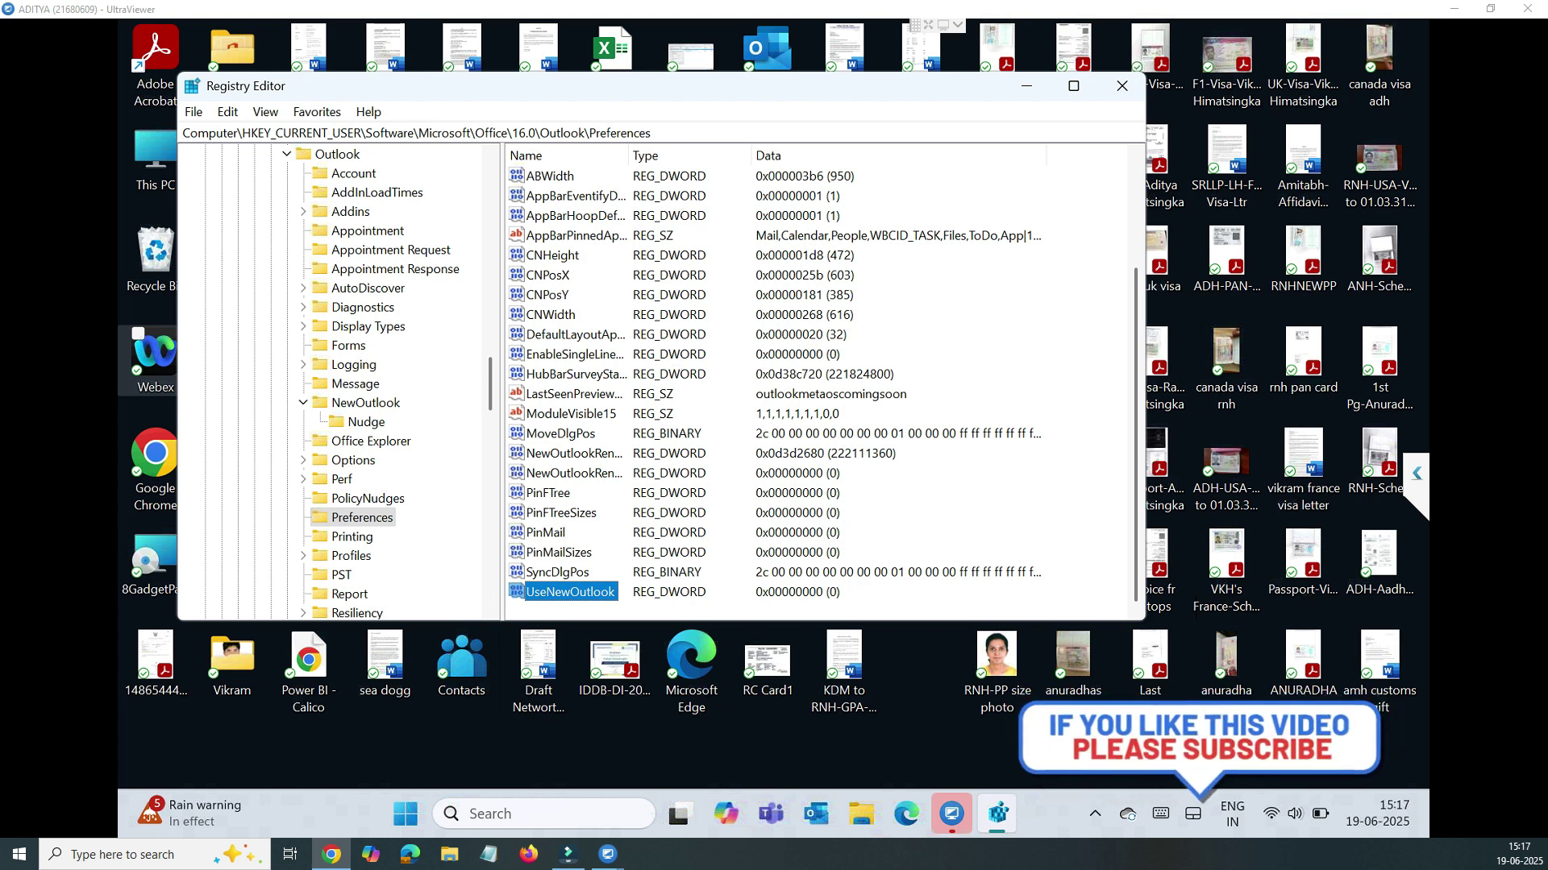
right_click(1073, 481)
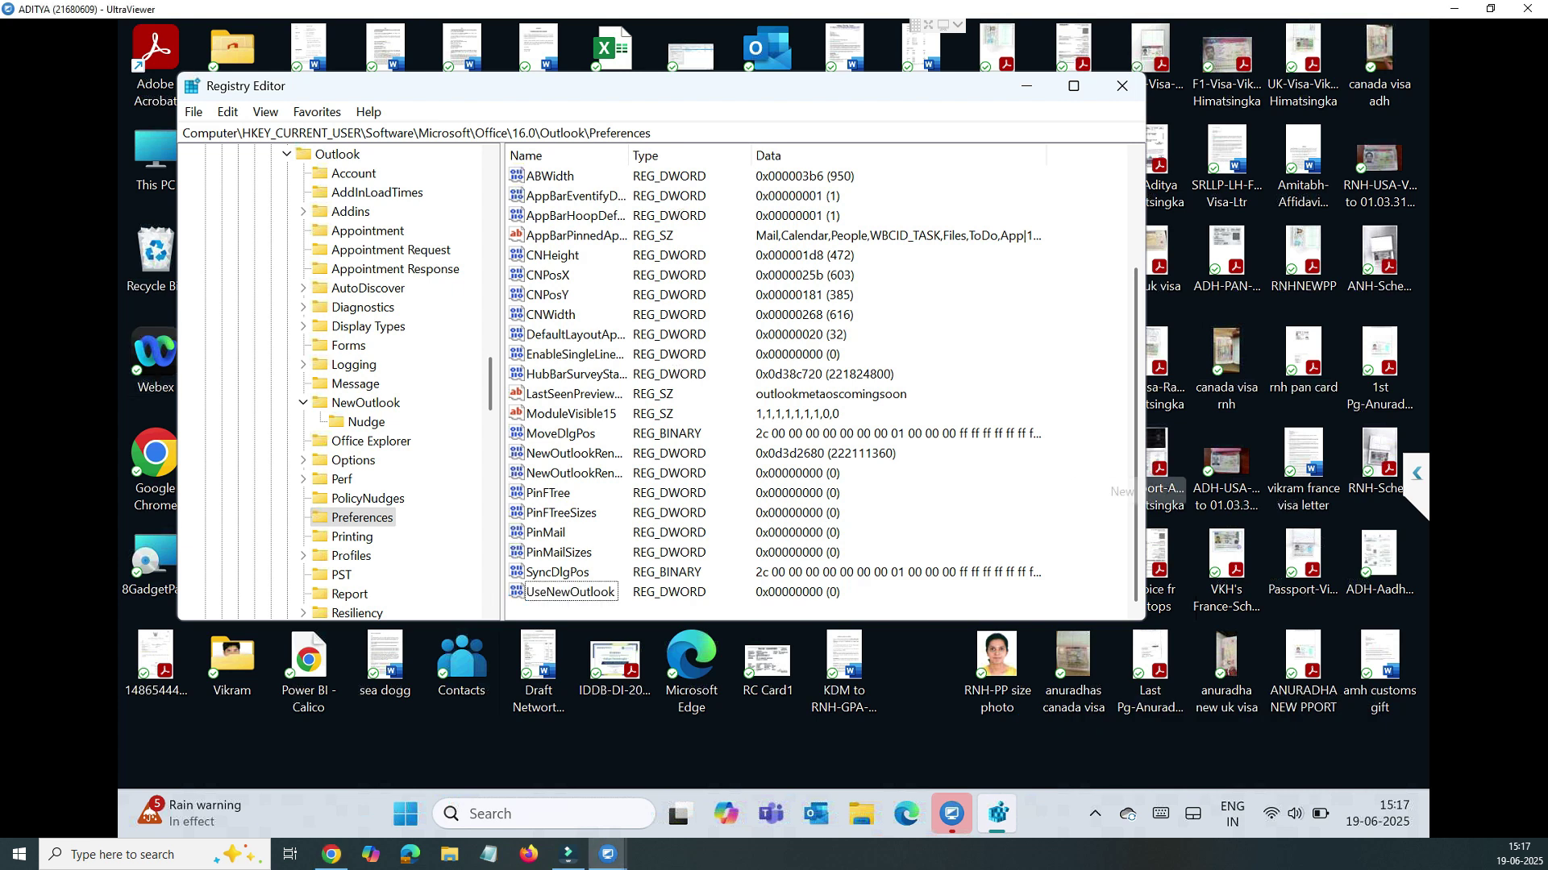
key(Escape)
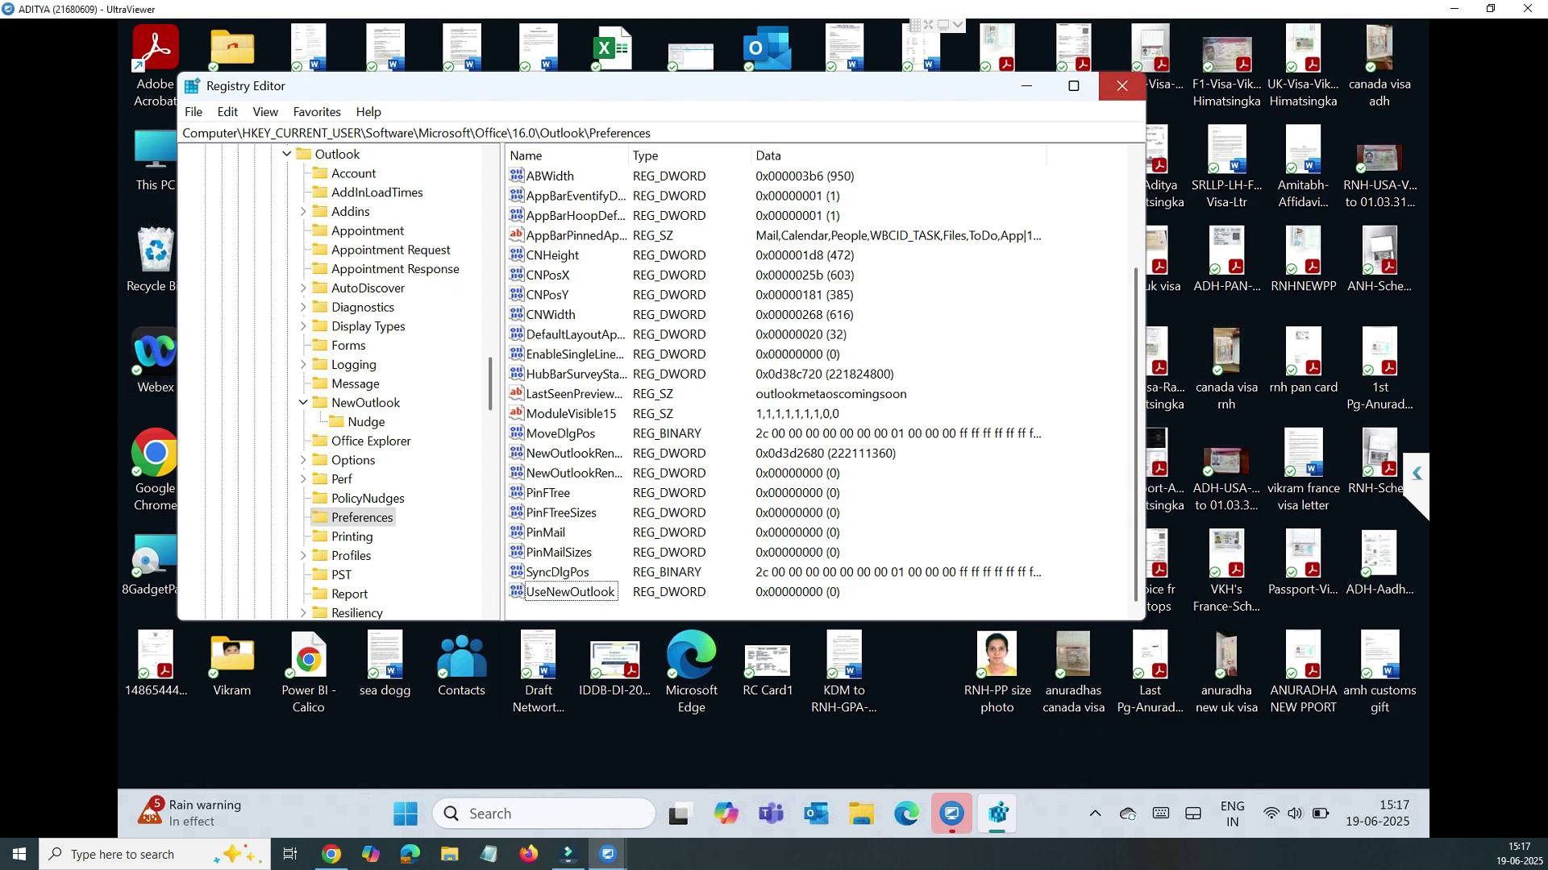
click(1121, 86)
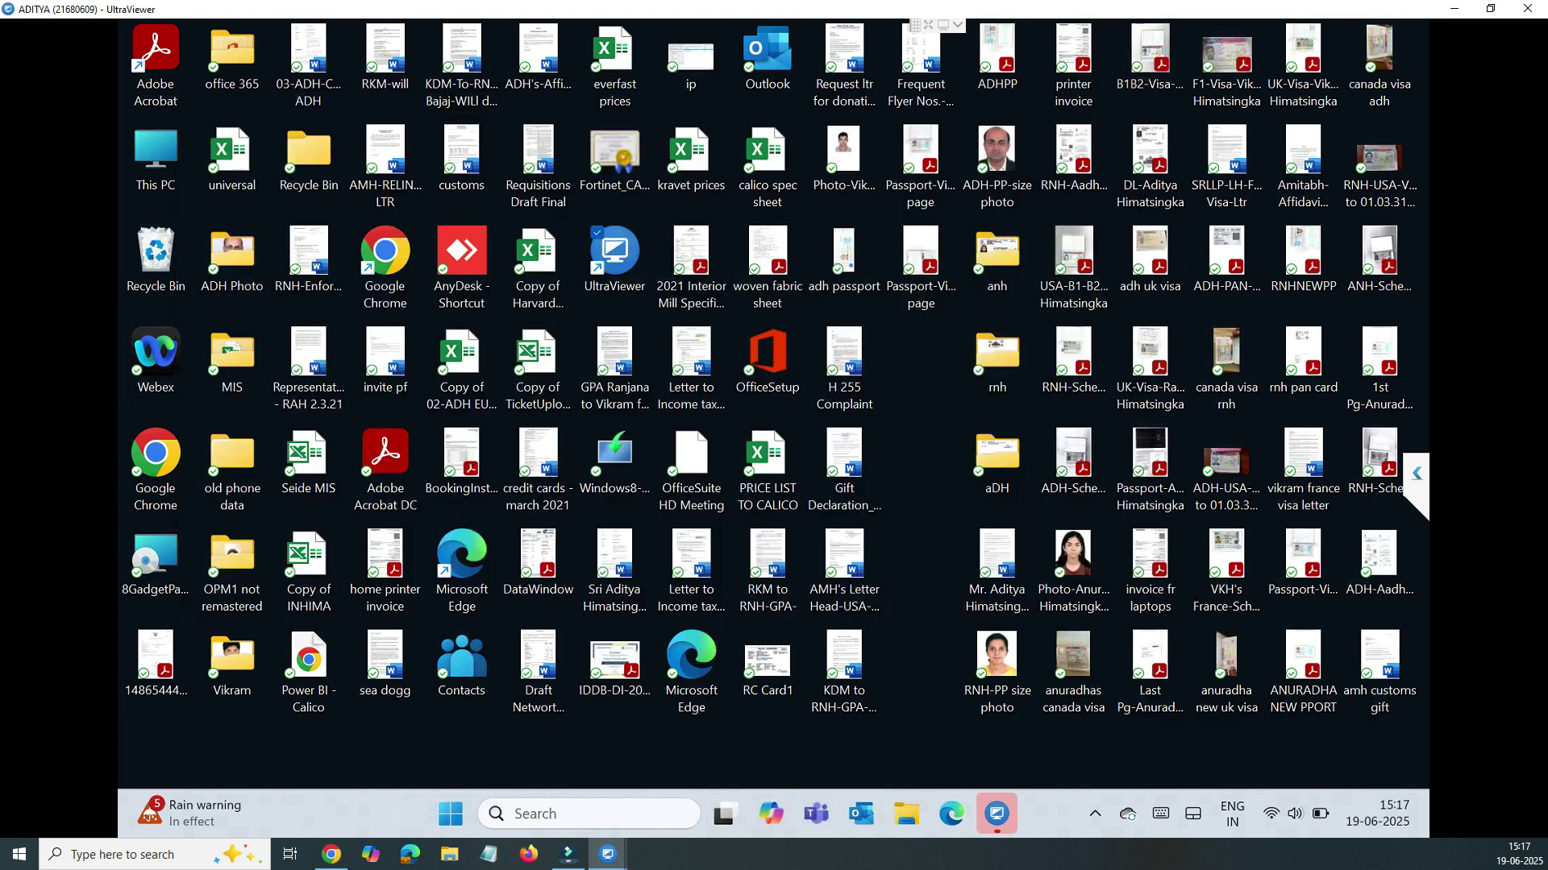
Launch Outlook with the preselected profile to check which Outlook version opens, and close it
click(860, 814)
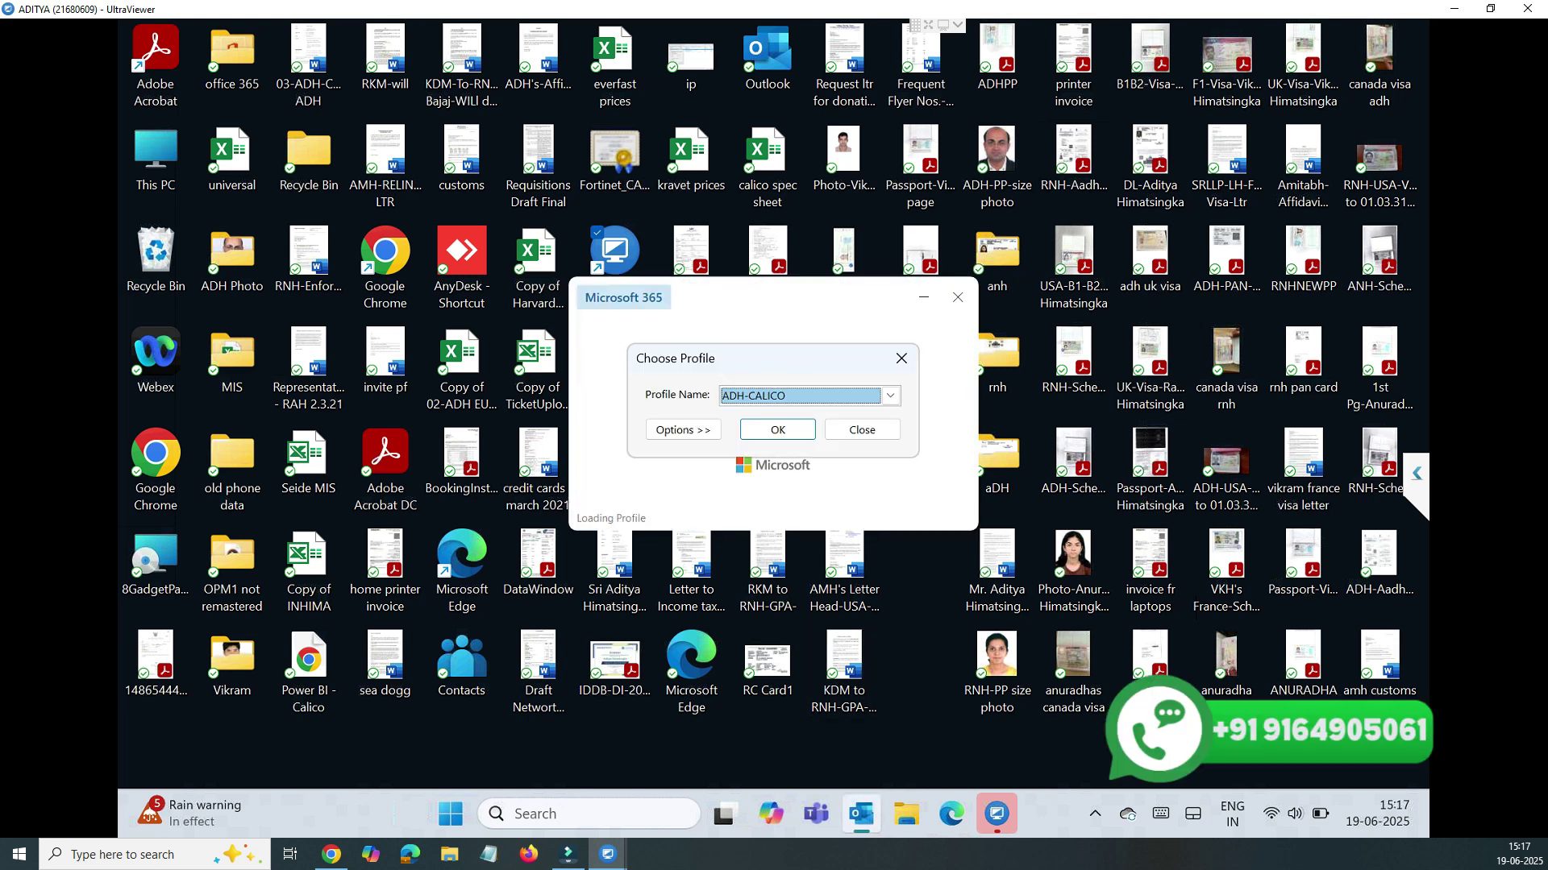
key(Return)
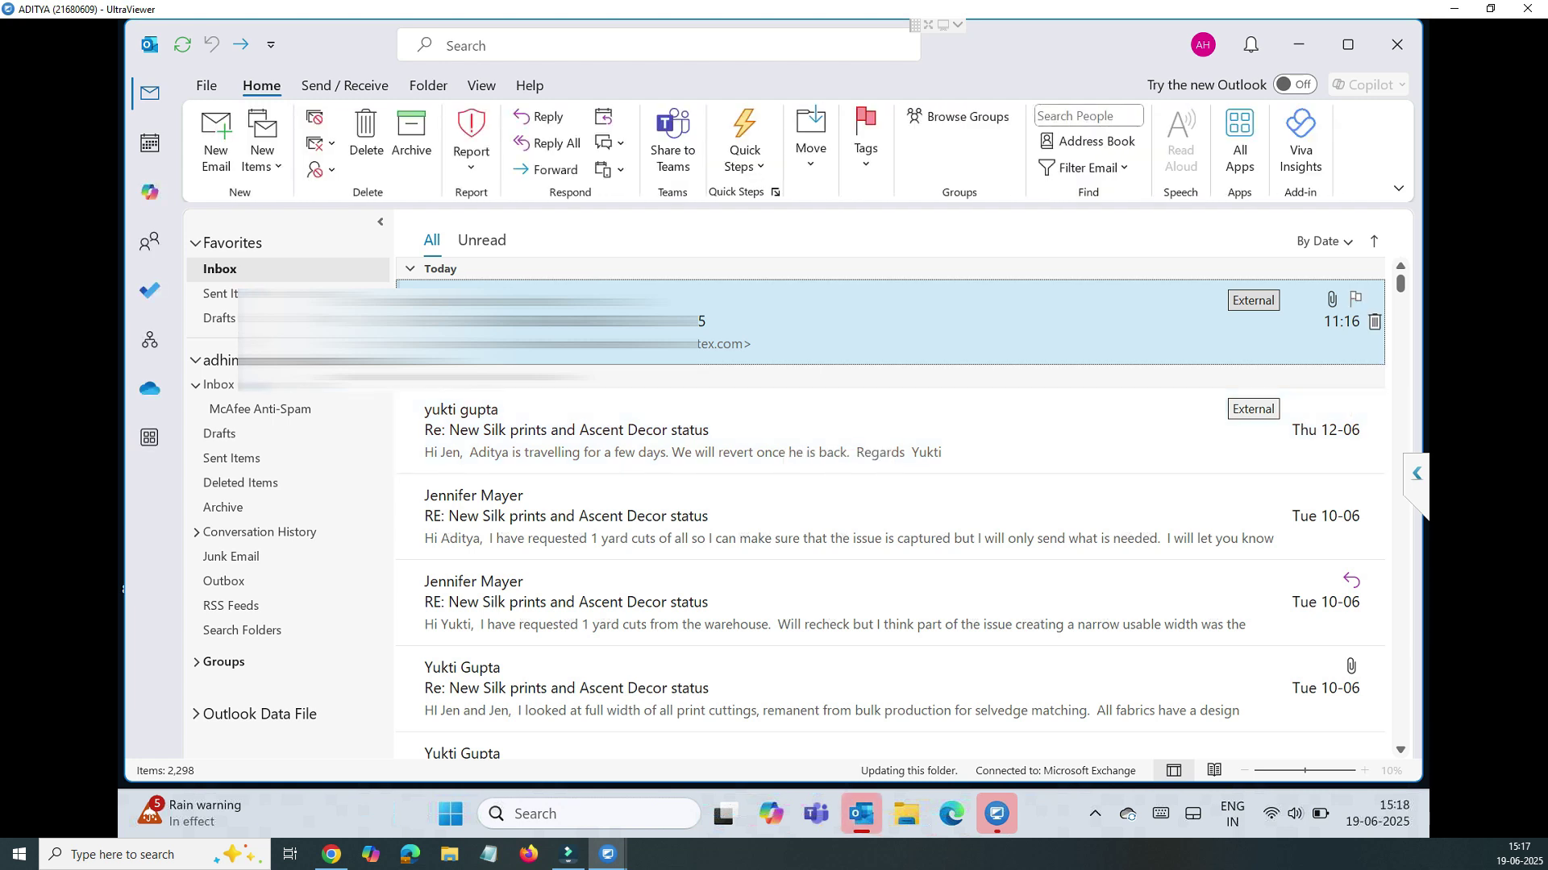
click(1396, 44)
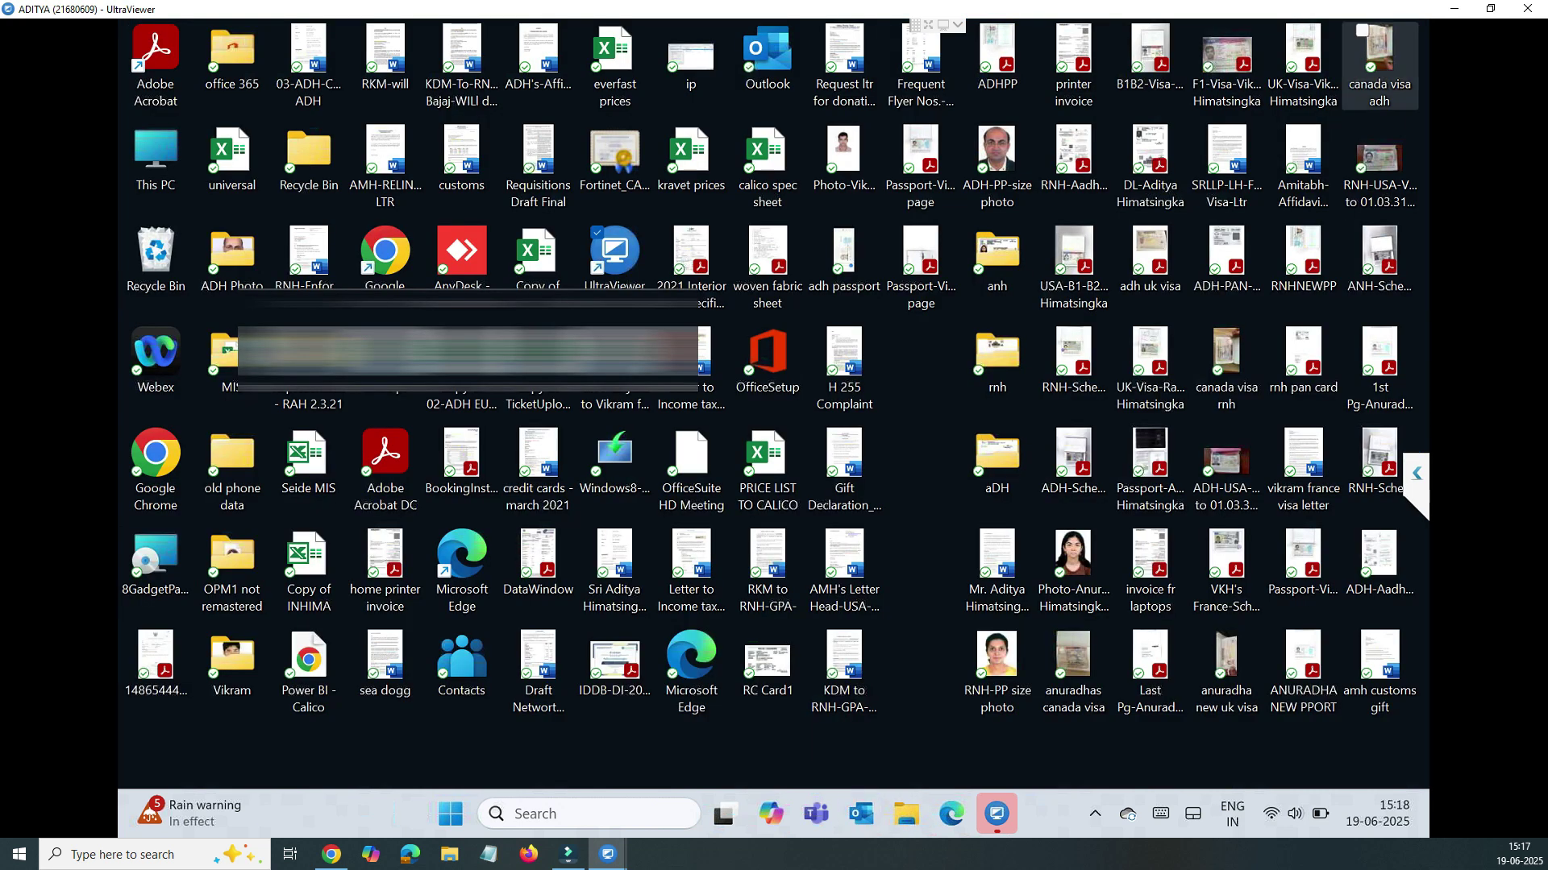